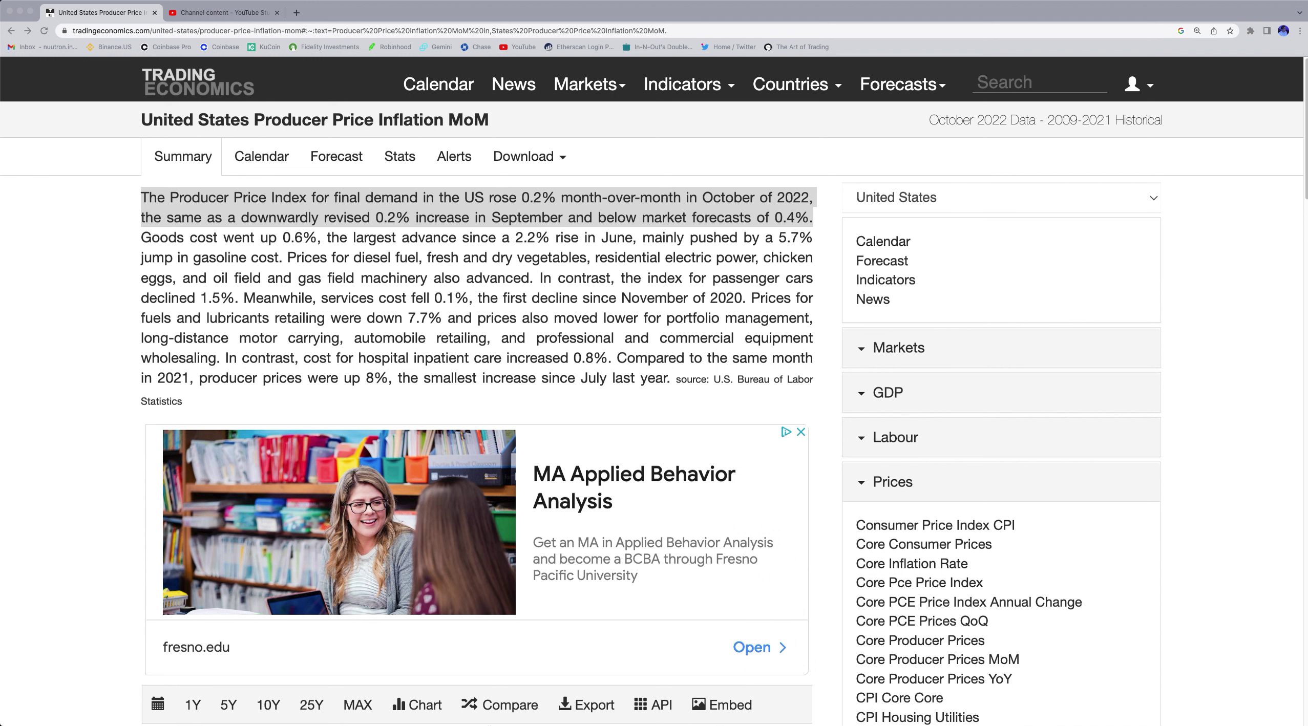
- Switch from the Trading Economics browser page to the AVCT 4-hour chart in TradingView
left_click(293, 710)
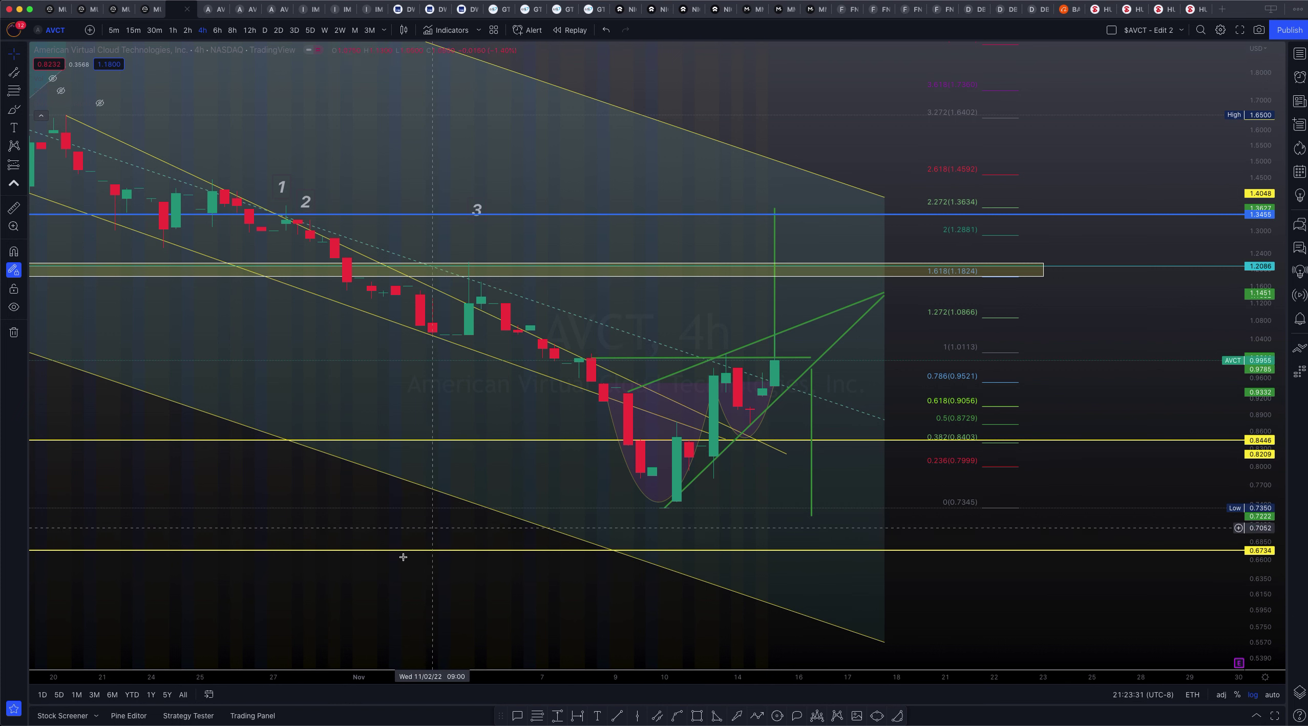
- Delete the yellow descending trend line that cuts through the cup pattern
left_click_drag(421, 522, 373, 520)
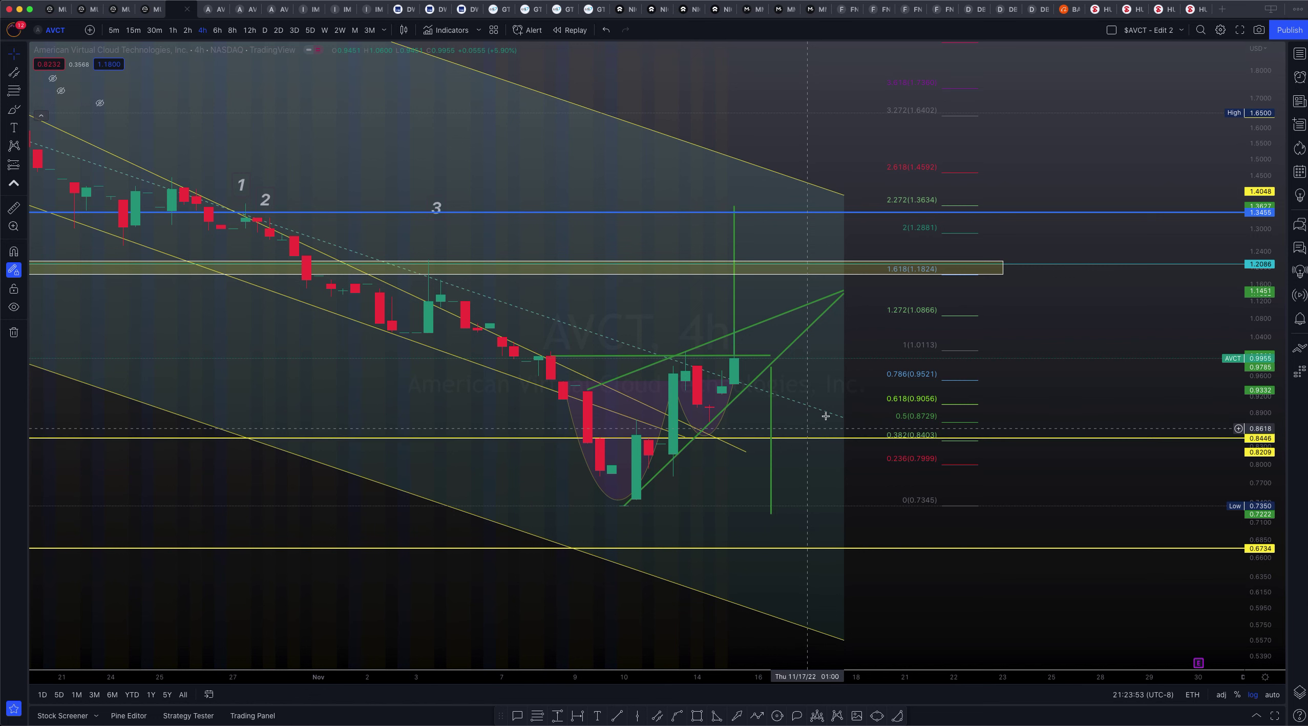
scroll(382, 419, "up", 1)
scroll(382, 419, "right", 5)
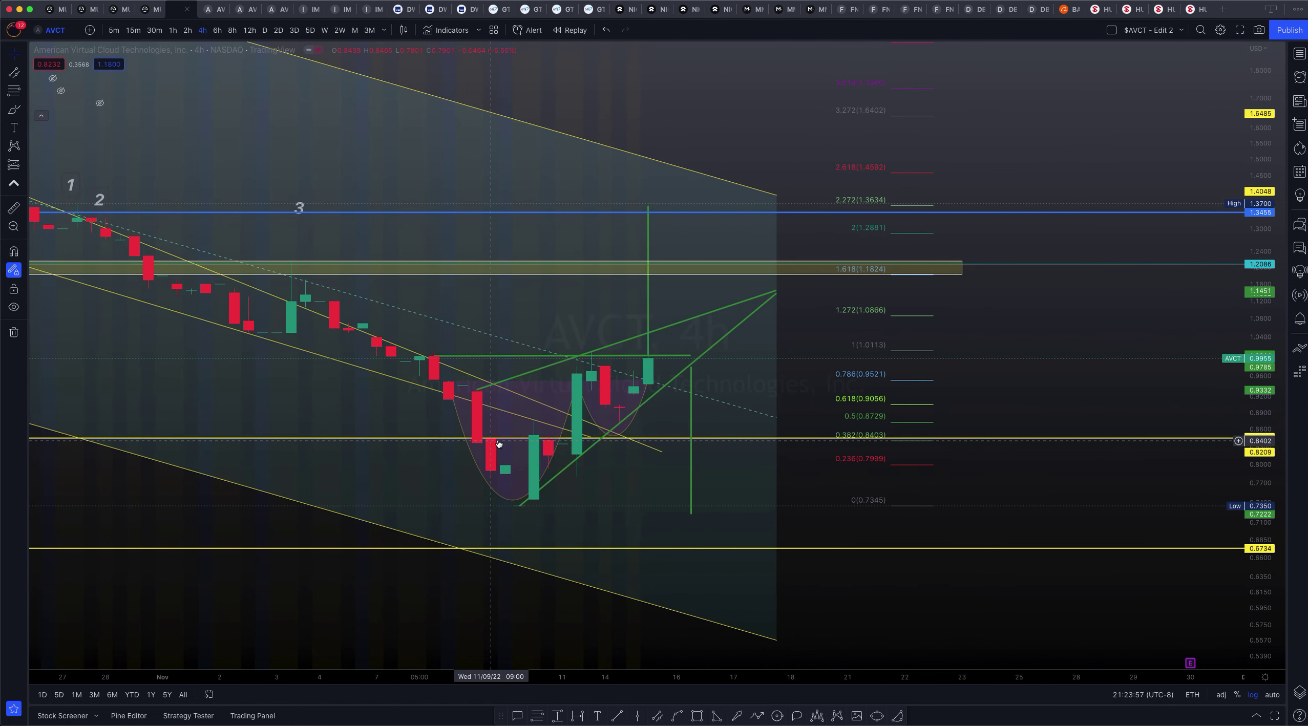
left_click(395, 348)
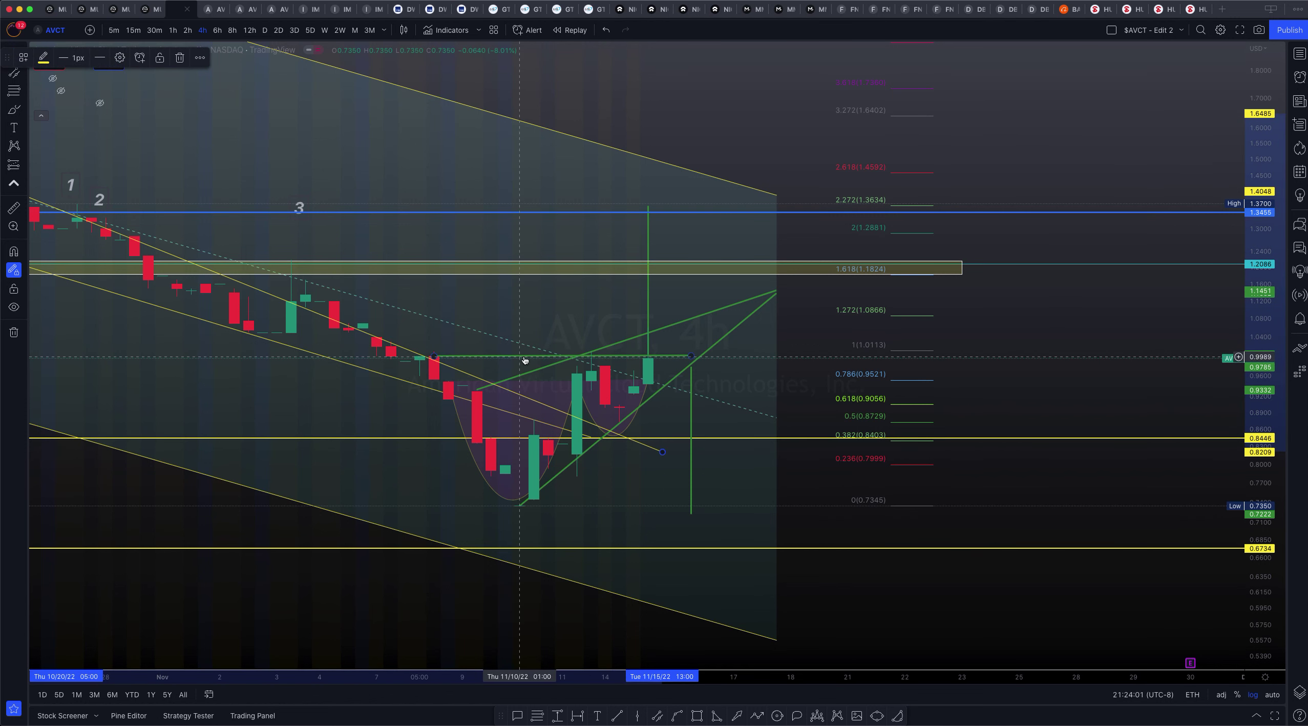
key("BackSpace")
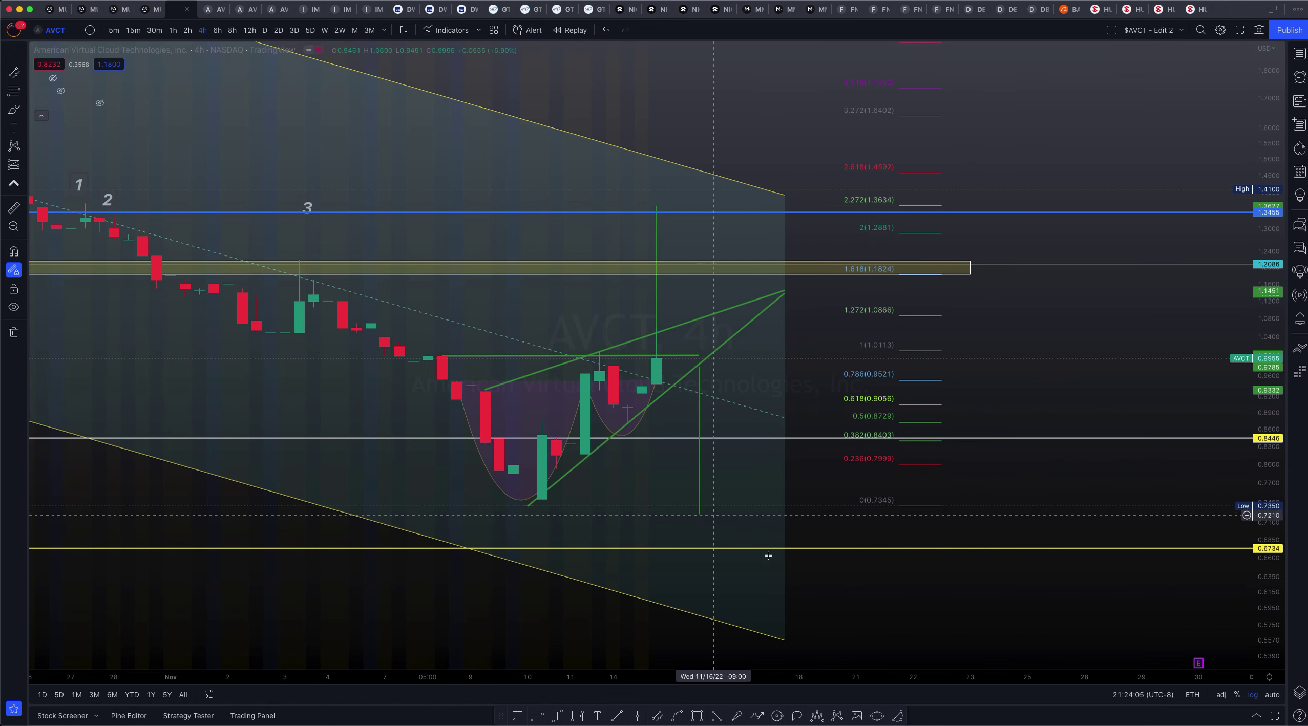
- Recentre the pattern and stretch the price scale, selecting the upper green wedge line
left_click_drag(871, 515, 1017, 534)
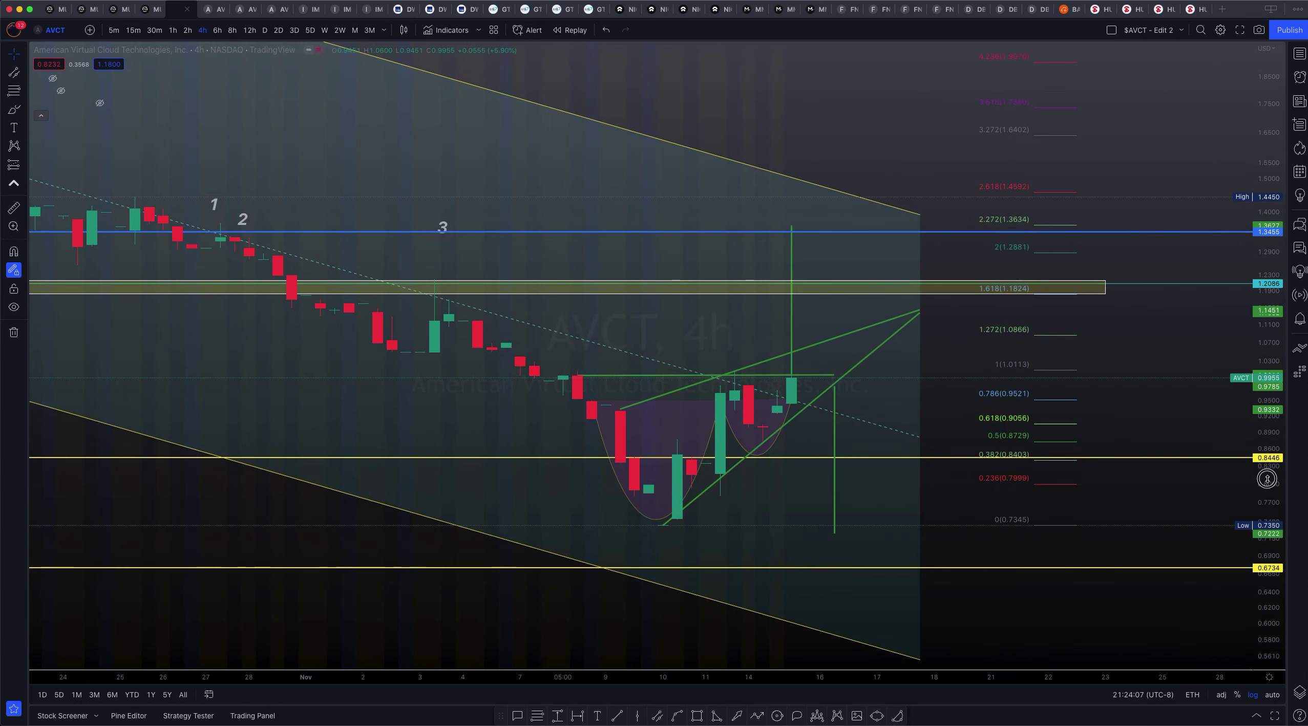
left_click_drag(1267, 477, 1267, 404)
scroll(369, 350, "up", 3)
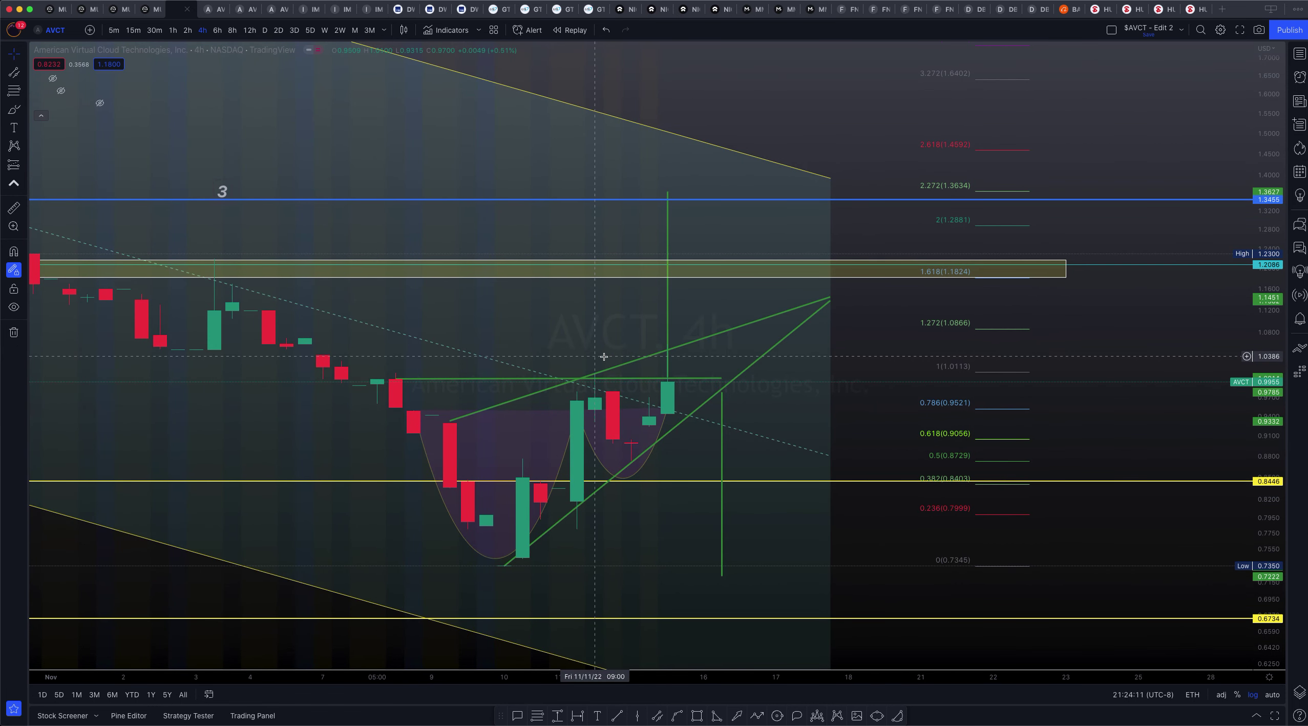
left_click(619, 369)
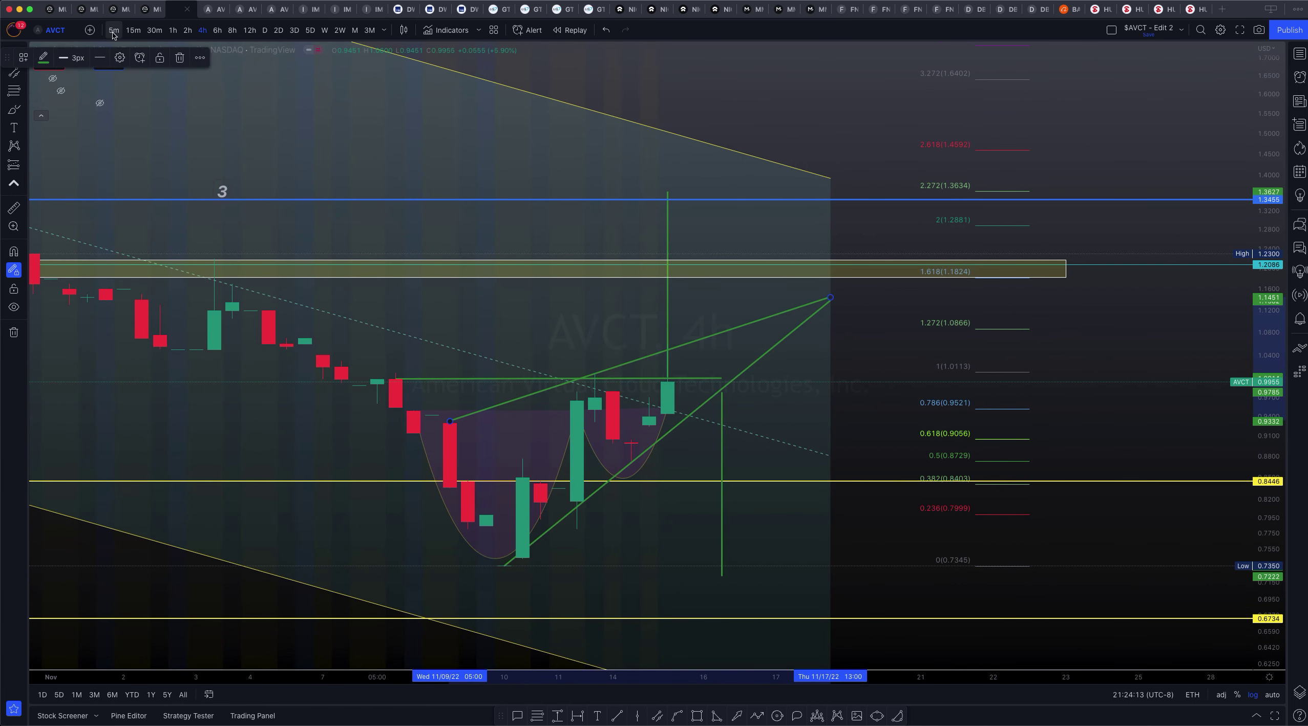
- Change the upper and lower green wedge trendlines to yellow
left_click(46, 61)
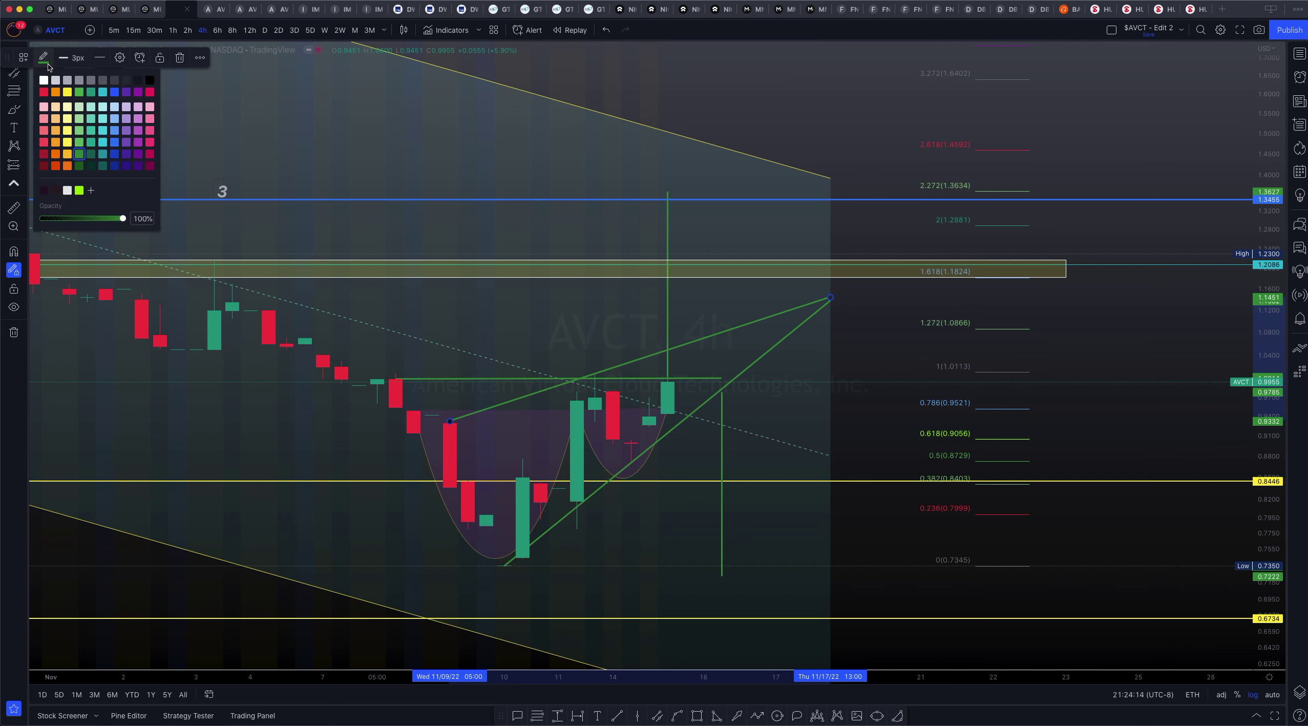
left_click(67, 93)
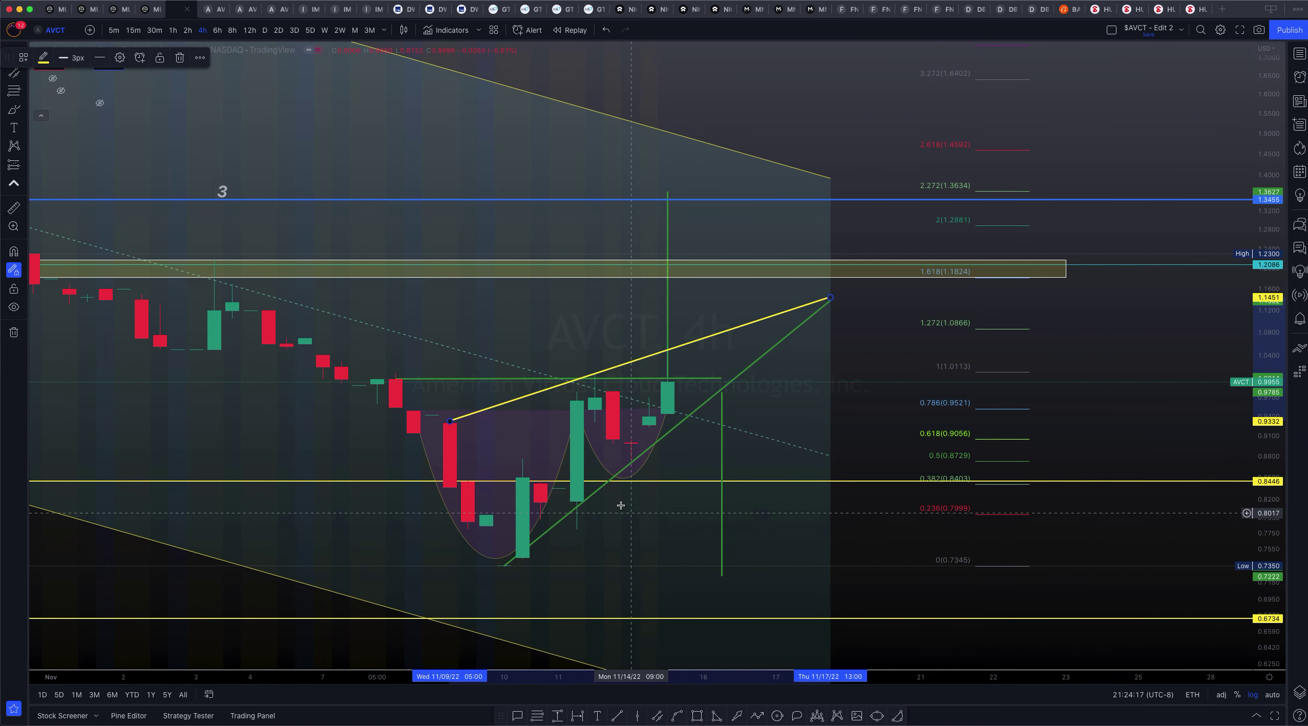
left_click(602, 490)
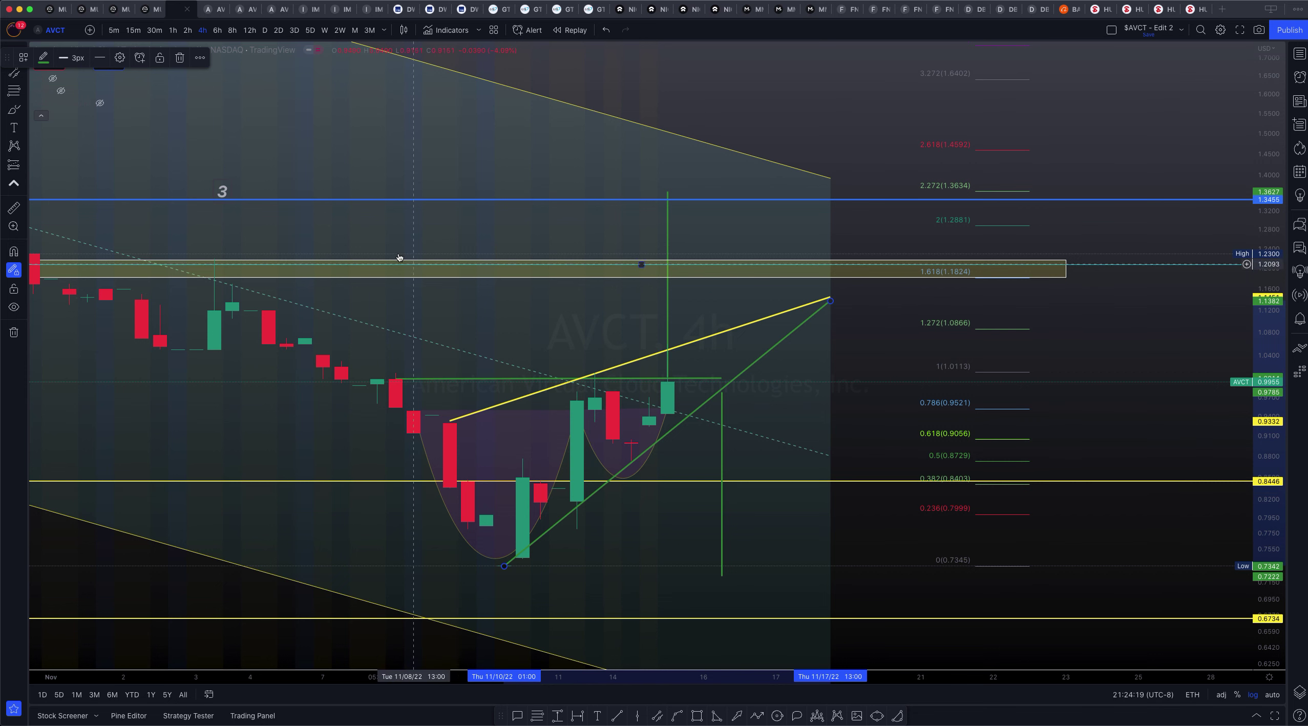
left_click(44, 58)
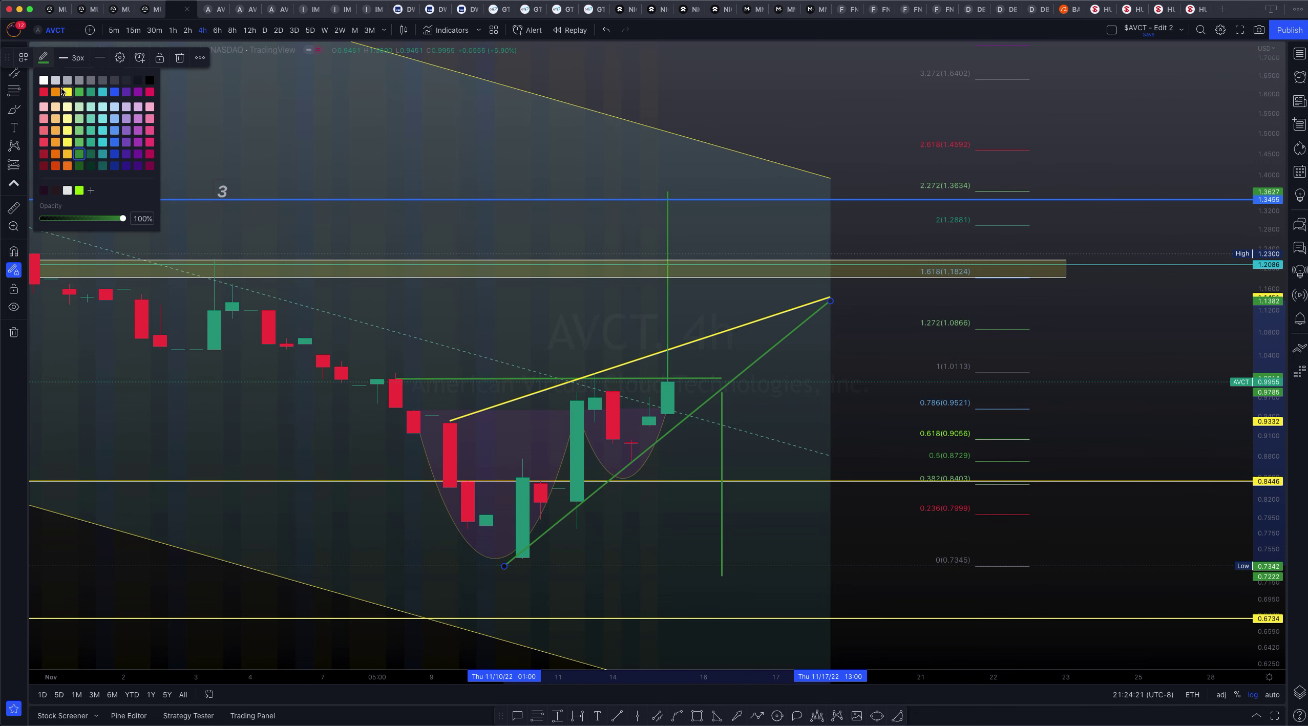
left_click(67, 93)
scroll(432, 316, "left", 5)
scroll(431, 315, "down", 3)
scroll(775, 515, "up", 3)
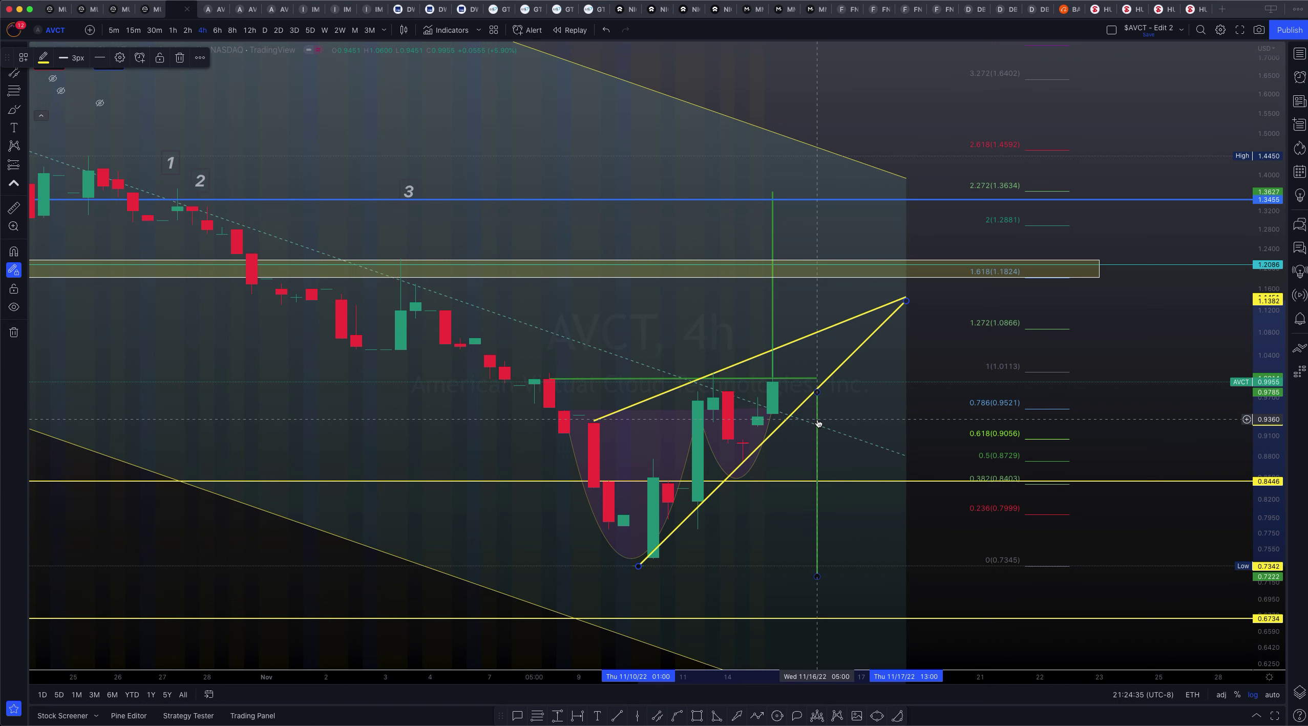
- Shift the green target line to the cup's start and extend the lower wedge line down-left
left_click_drag(819, 424, 854, 387)
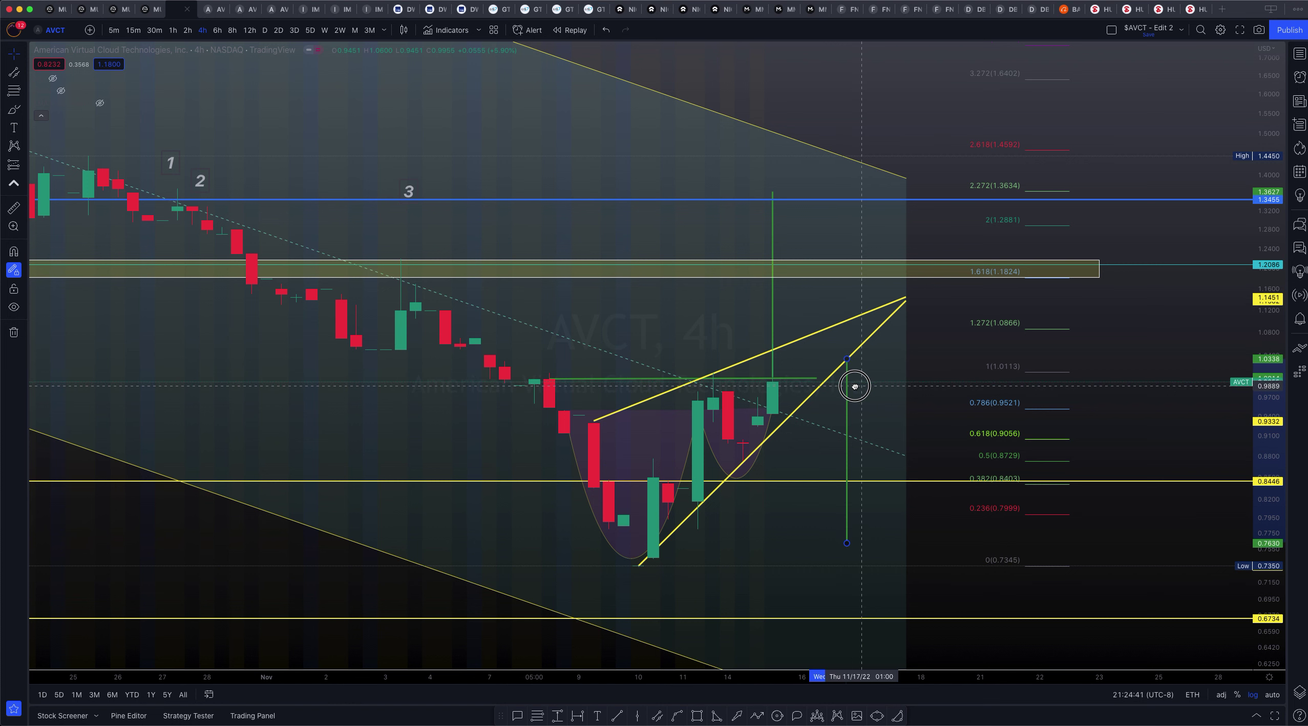
left_click_drag(855, 387, 855, 386)
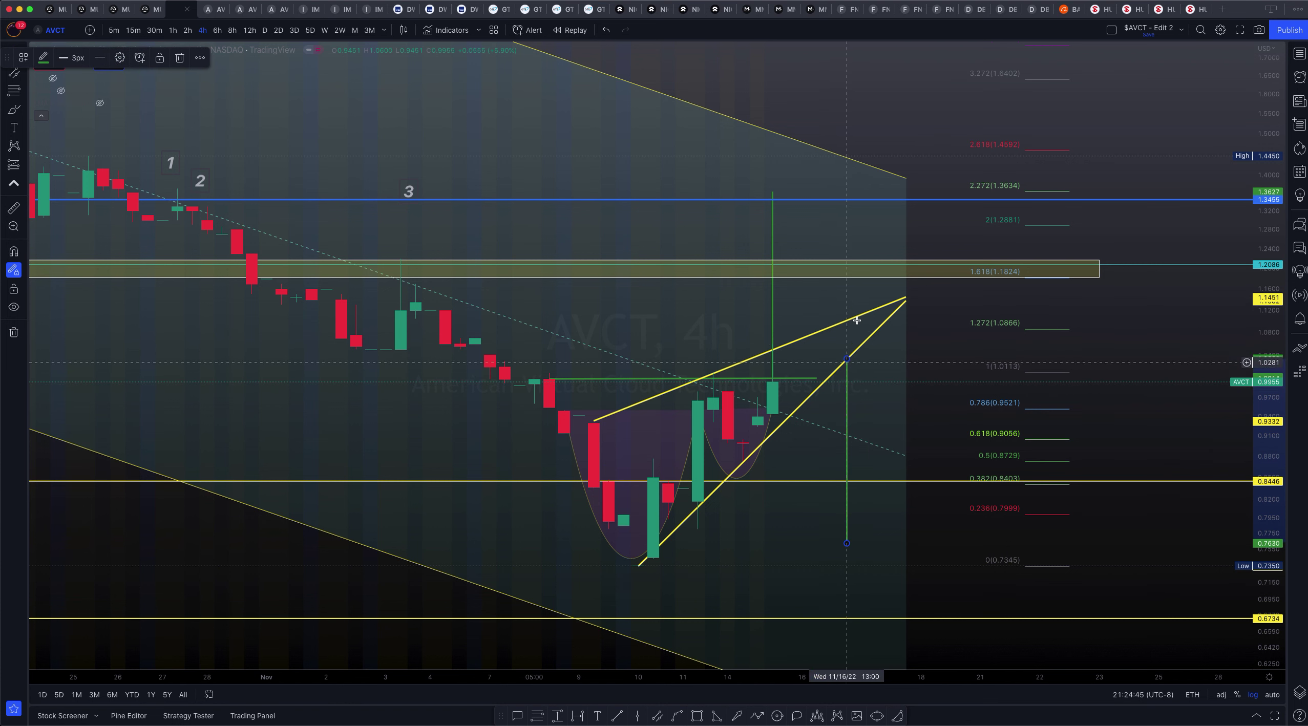
mouse_move(848, 443)
left_mouse_down()
mouse_move(635, 444)
mouse_move(579, 461)
mouse_move(606, 506)
mouse_move(595, 501)
mouse_move(649, 485)
mouse_move(600, 499)
left_mouse_up()
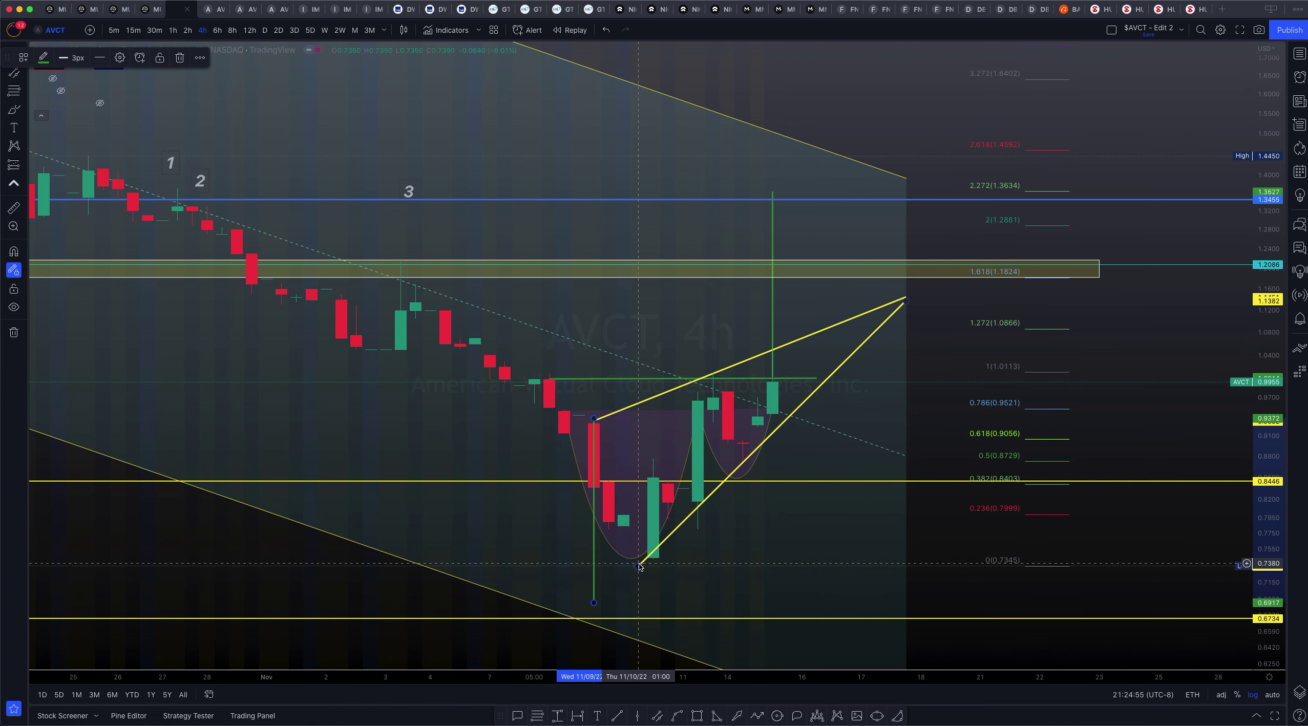
left_click_drag(639, 566, 594, 606)
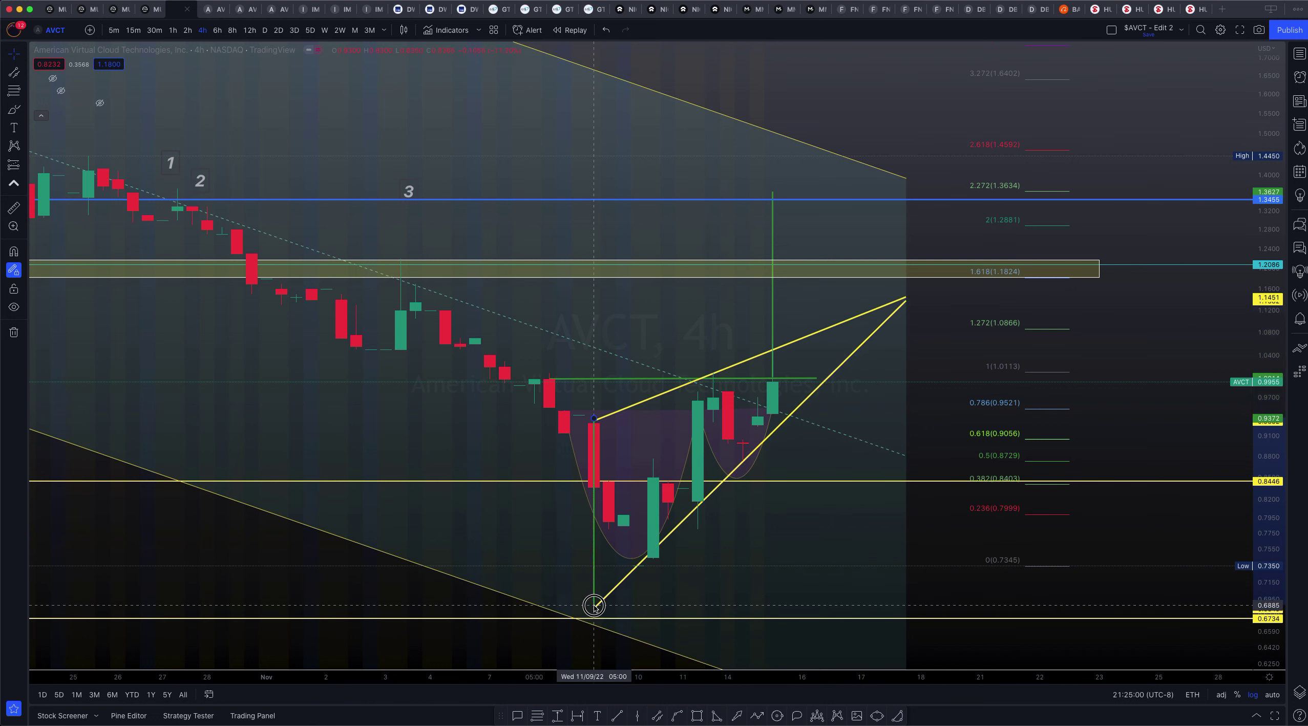
left_click(533, 533)
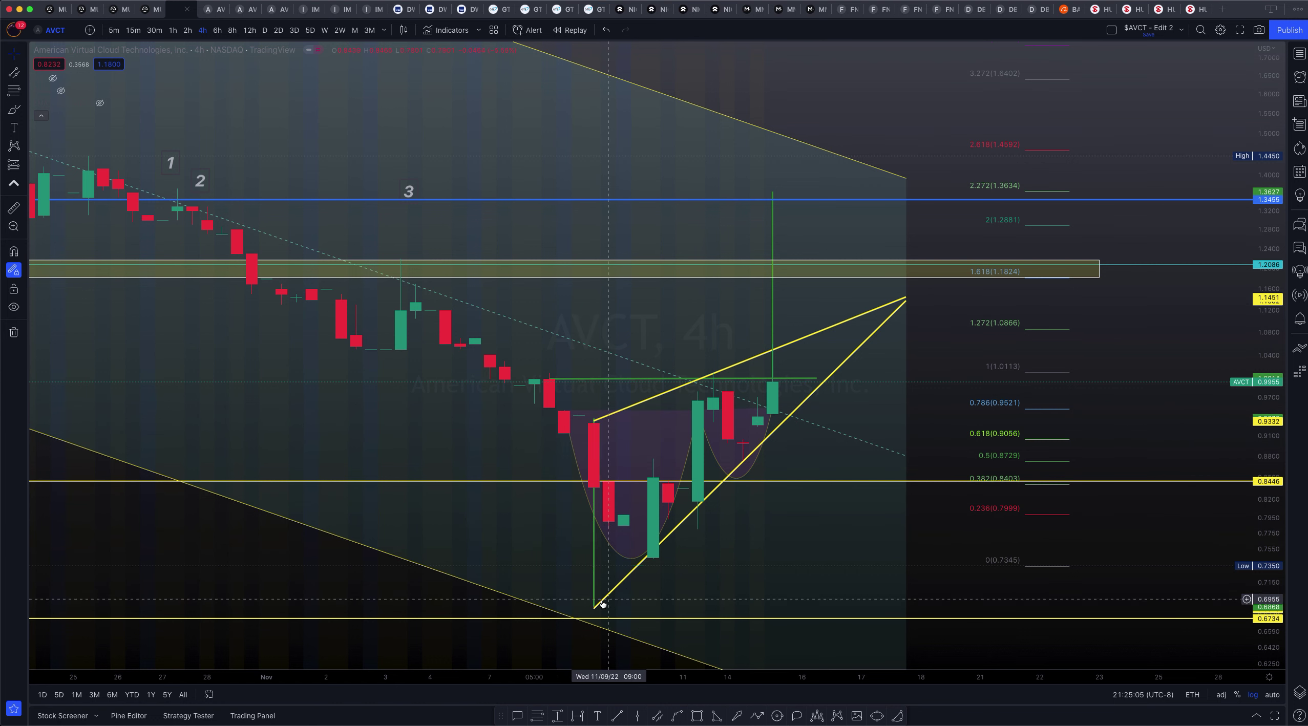
- Move the green vertical target line back beside the wedge's right end
left_click(668, 488)
mouse_move(668, 488)
left_mouse_down()
mouse_move(765, 418)
mouse_move(814, 455)
mouse_move(831, 489)
left_mouse_up()
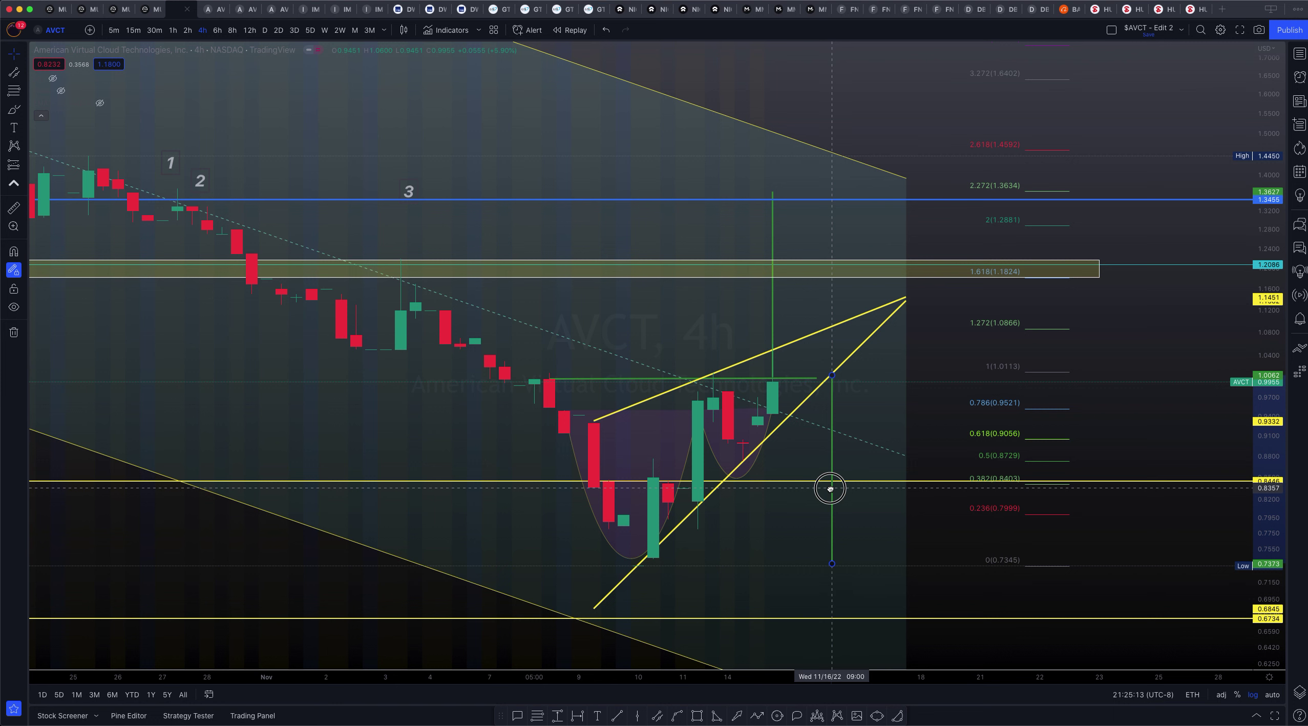
left_click_drag(830, 488, 830, 489)
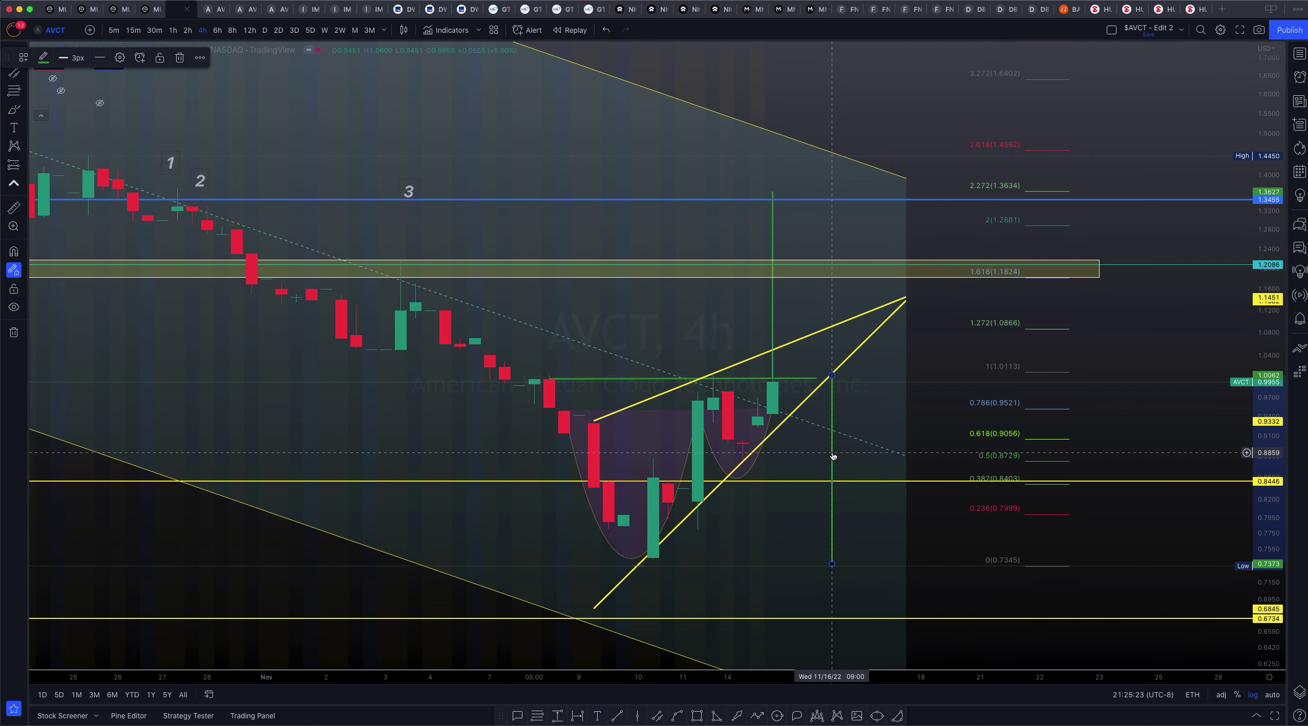
left_click(832, 457)
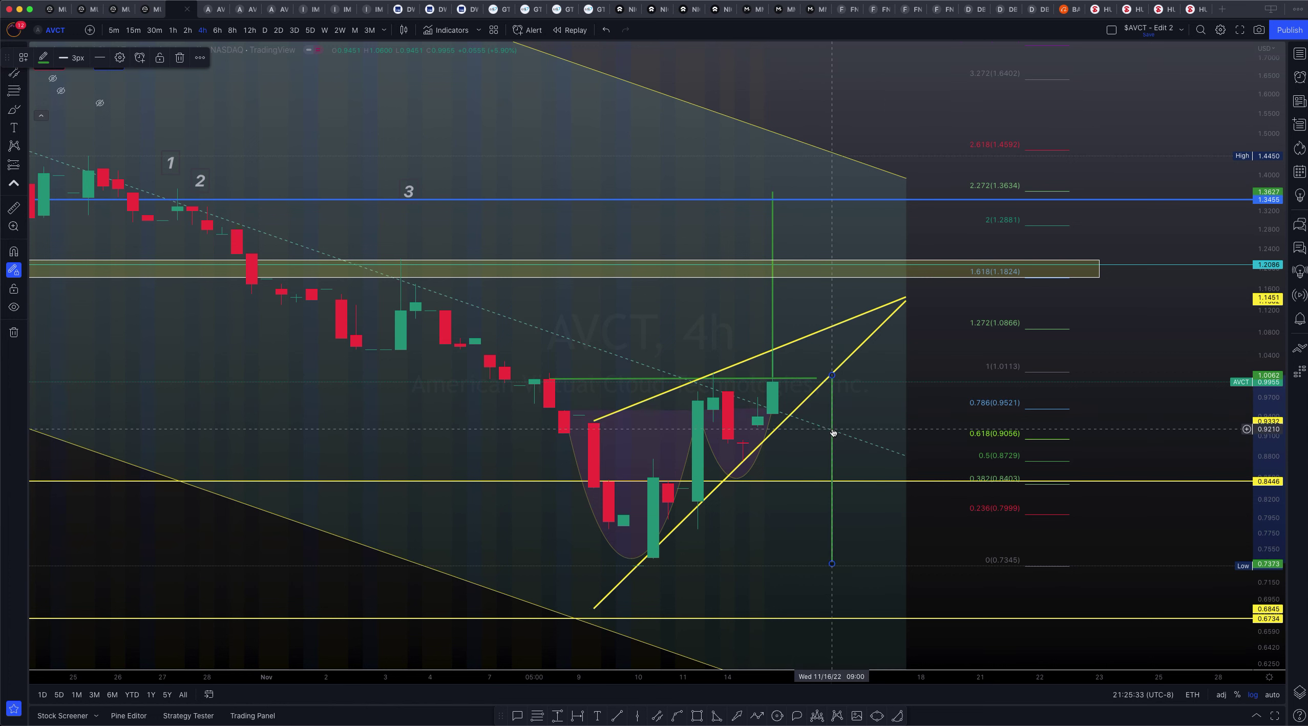
- Delete the upper wedge line and shorten the yellow line so it ends at the latest candle
left_click(730, 368)
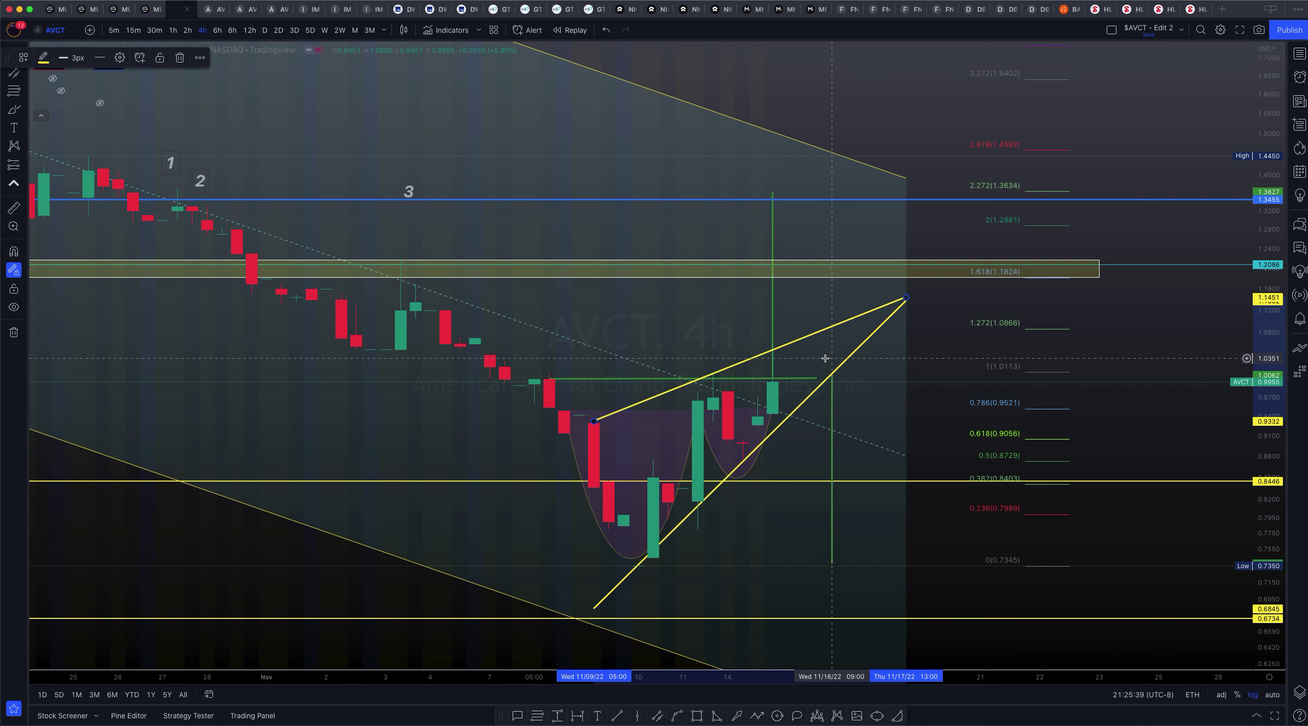
key("BackSpace")
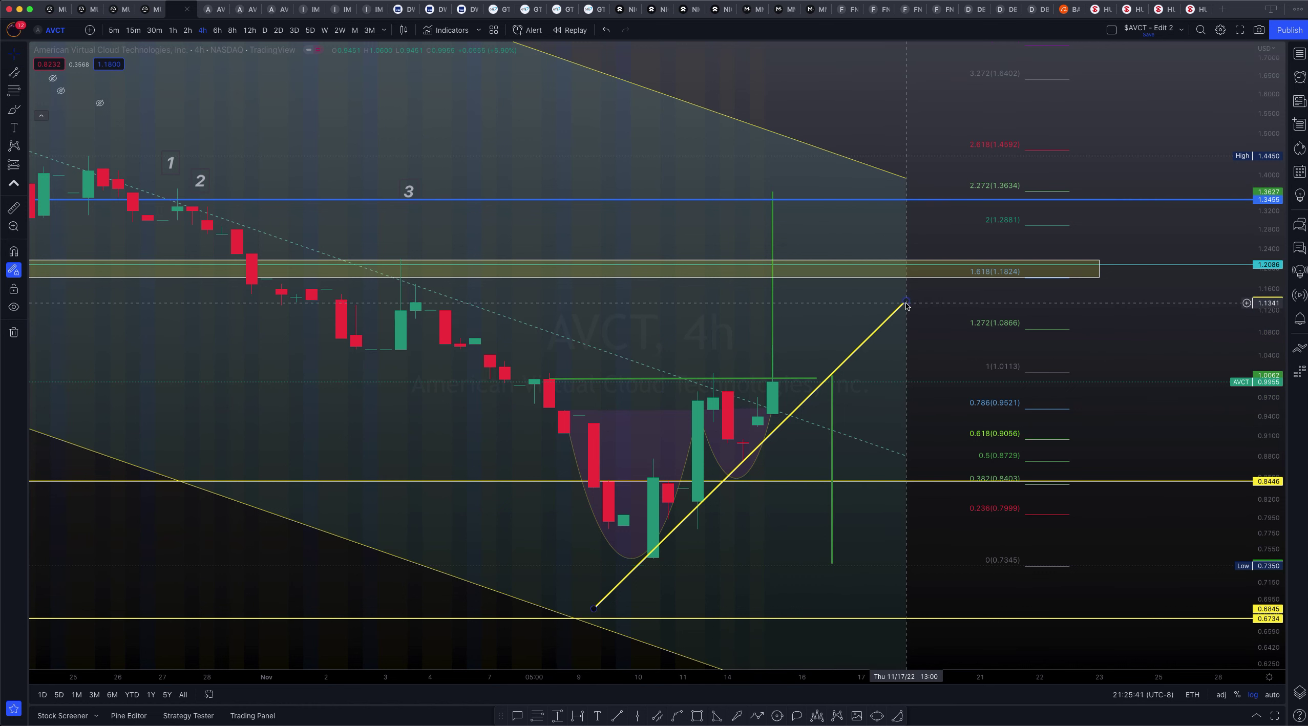
left_click_drag(905, 302, 817, 379)
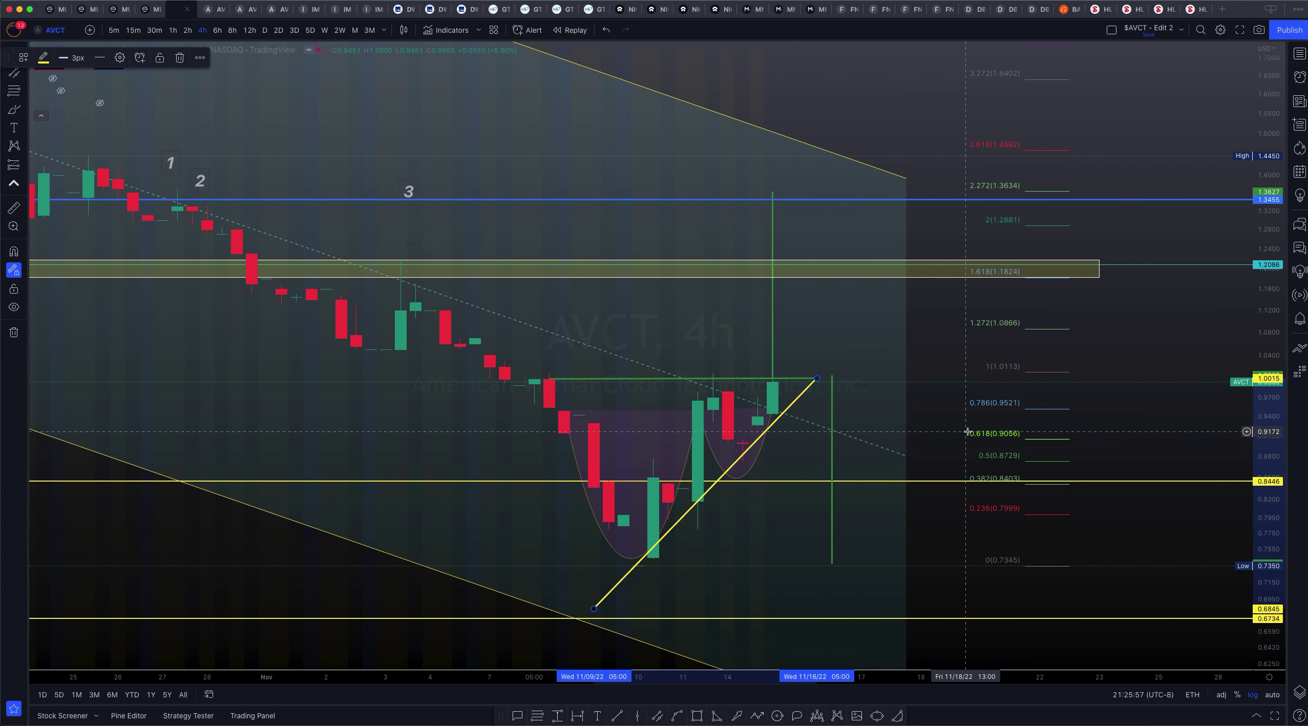
left_click_drag(1262, 451, 1271, 304)
left_click_drag(1278, 416, 891, 406)
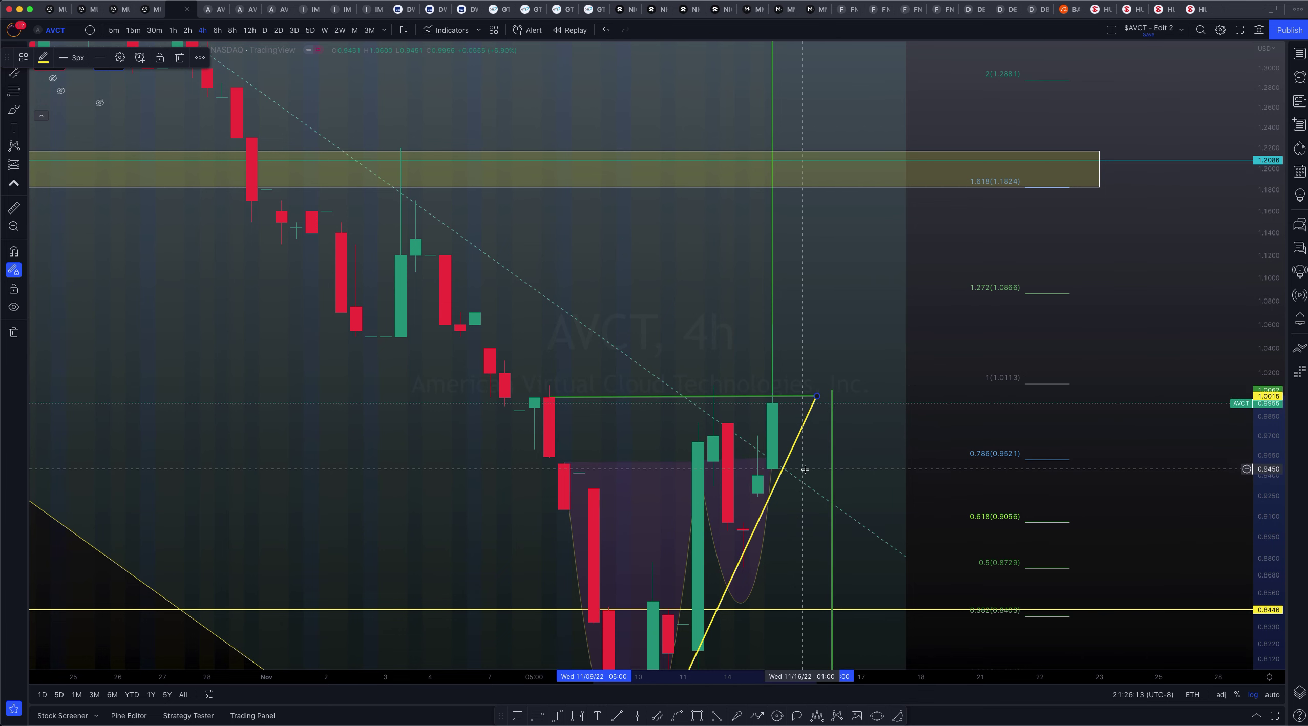
scroll(805, 469, "down", 2)
- Measure the cup depth with the green line and project it from the breakout to about 1.36
left_click_drag(1270, 476, 1277, 533)
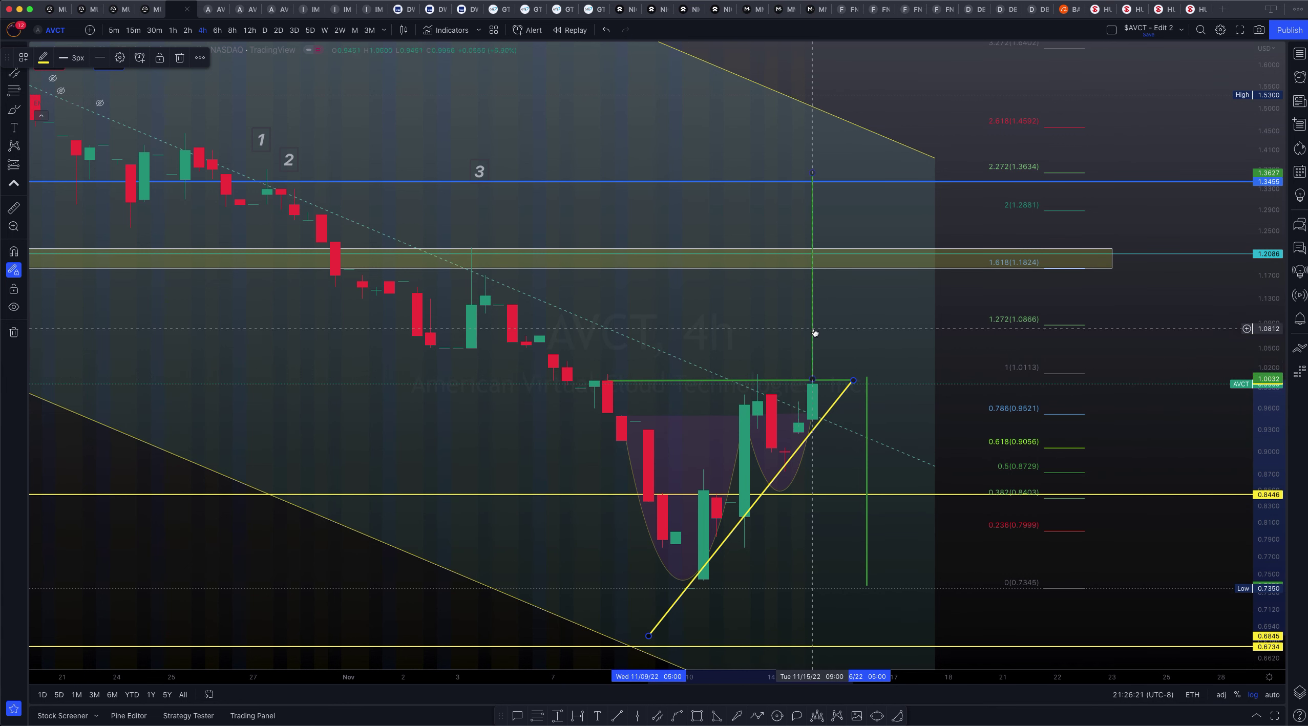
mouse_move(814, 333)
left_mouse_down()
mouse_move(599, 541)
mouse_move(695, 536)
left_mouse_up()
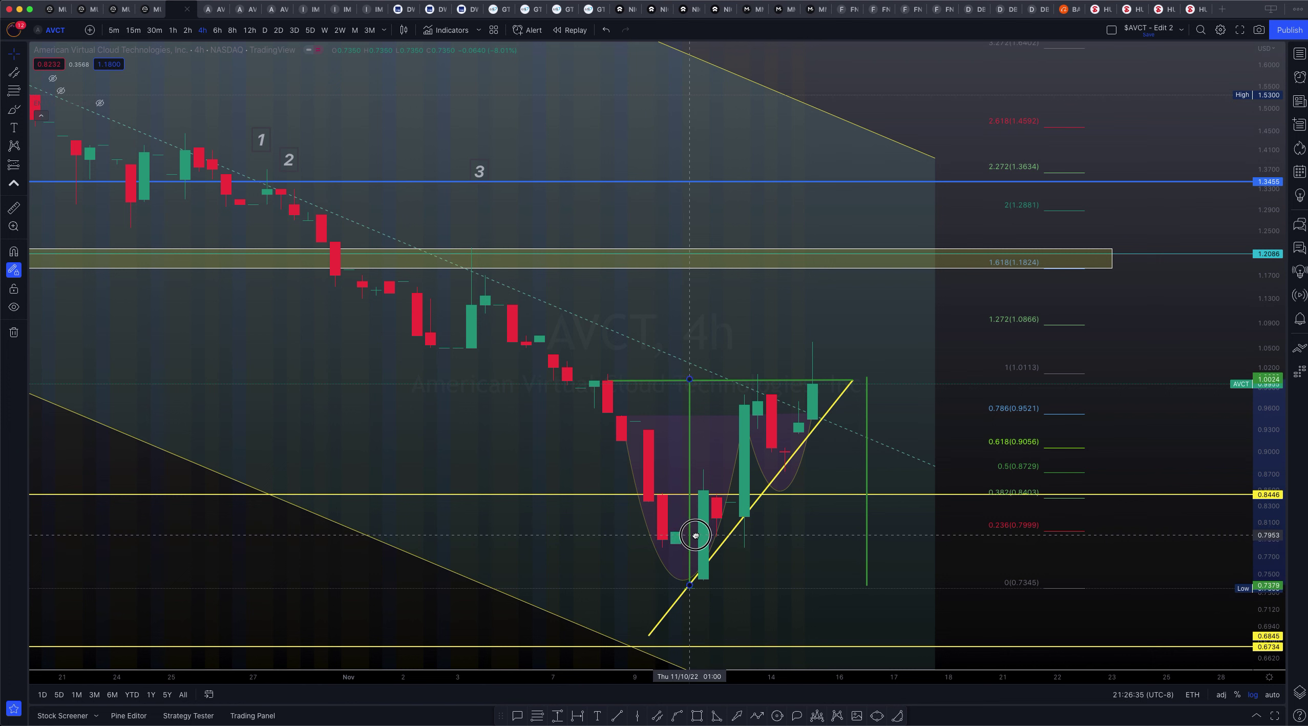
left_click_drag(696, 535, 695, 535)
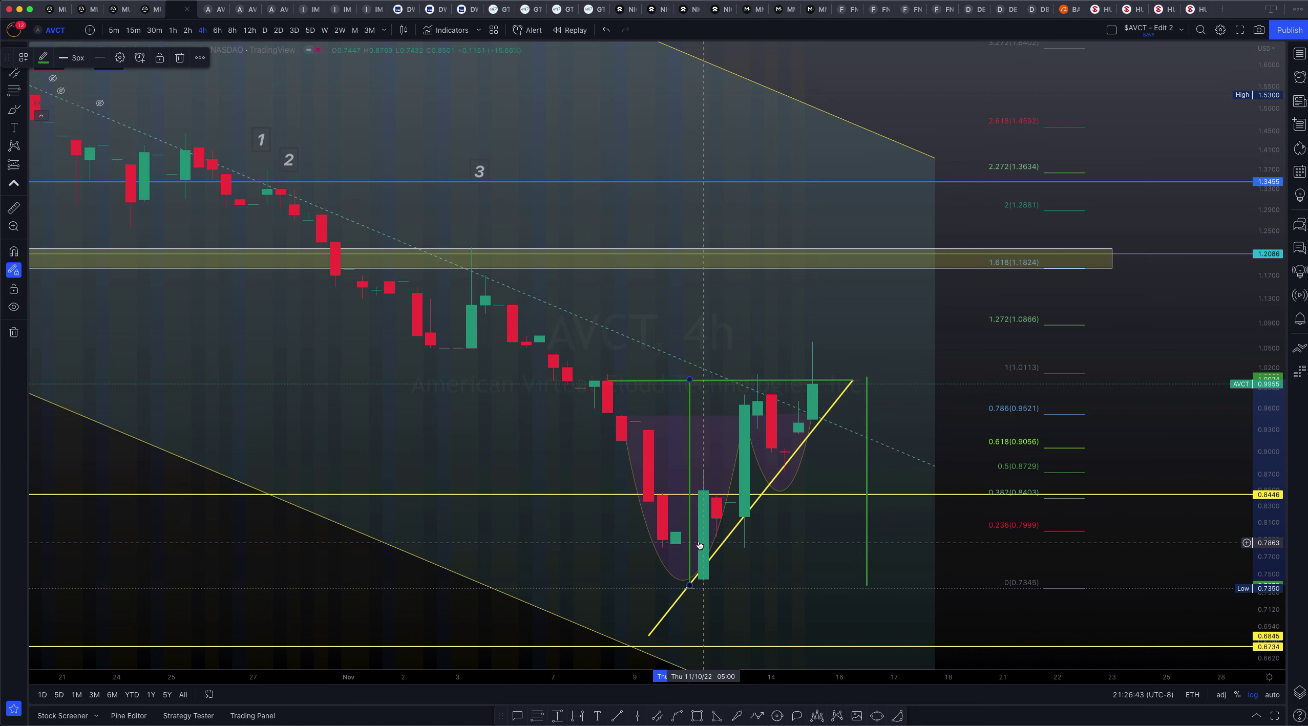
left_click_drag(691, 466, 828, 257)
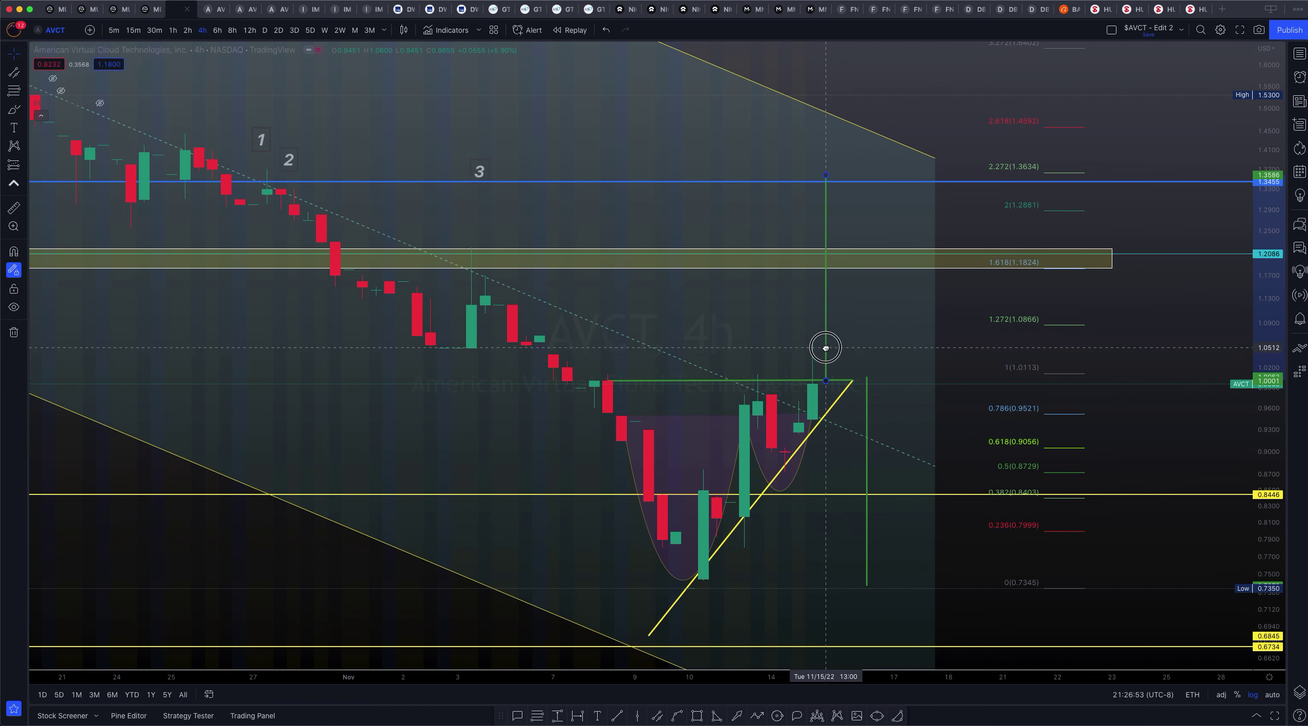
left_click(828, 352)
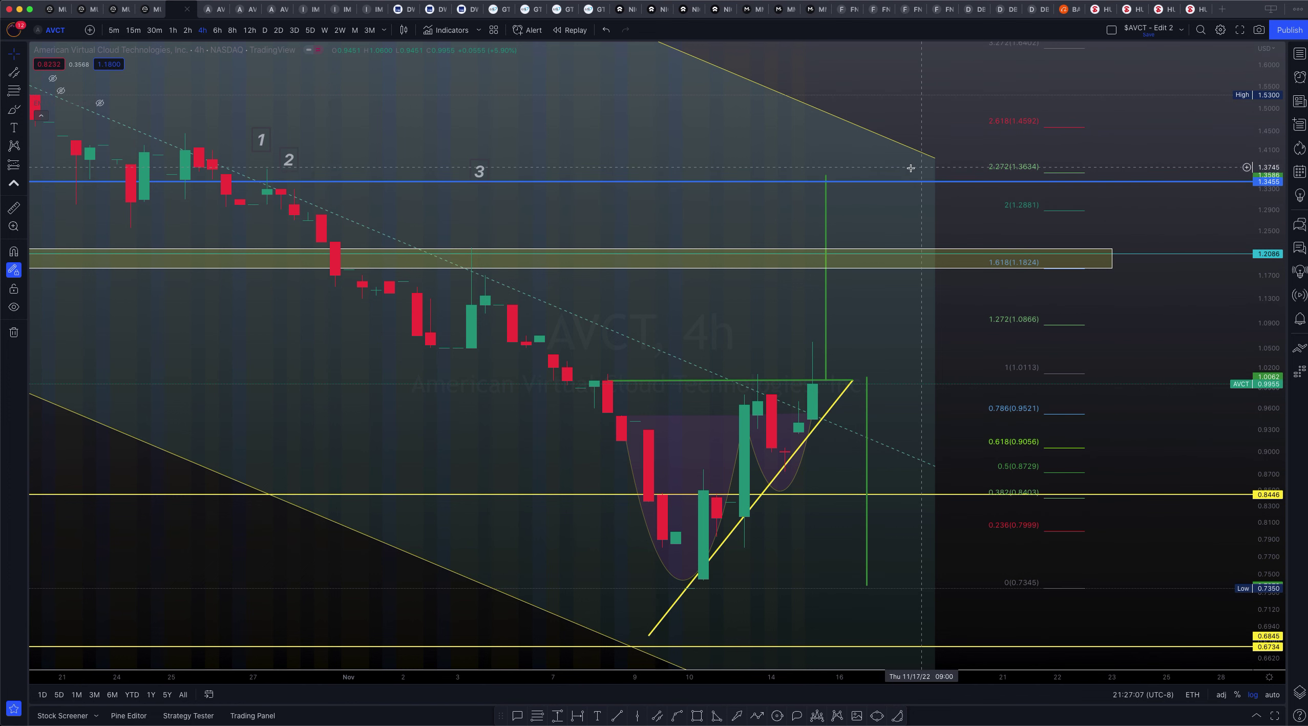
scroll(910, 168, "down", 3)
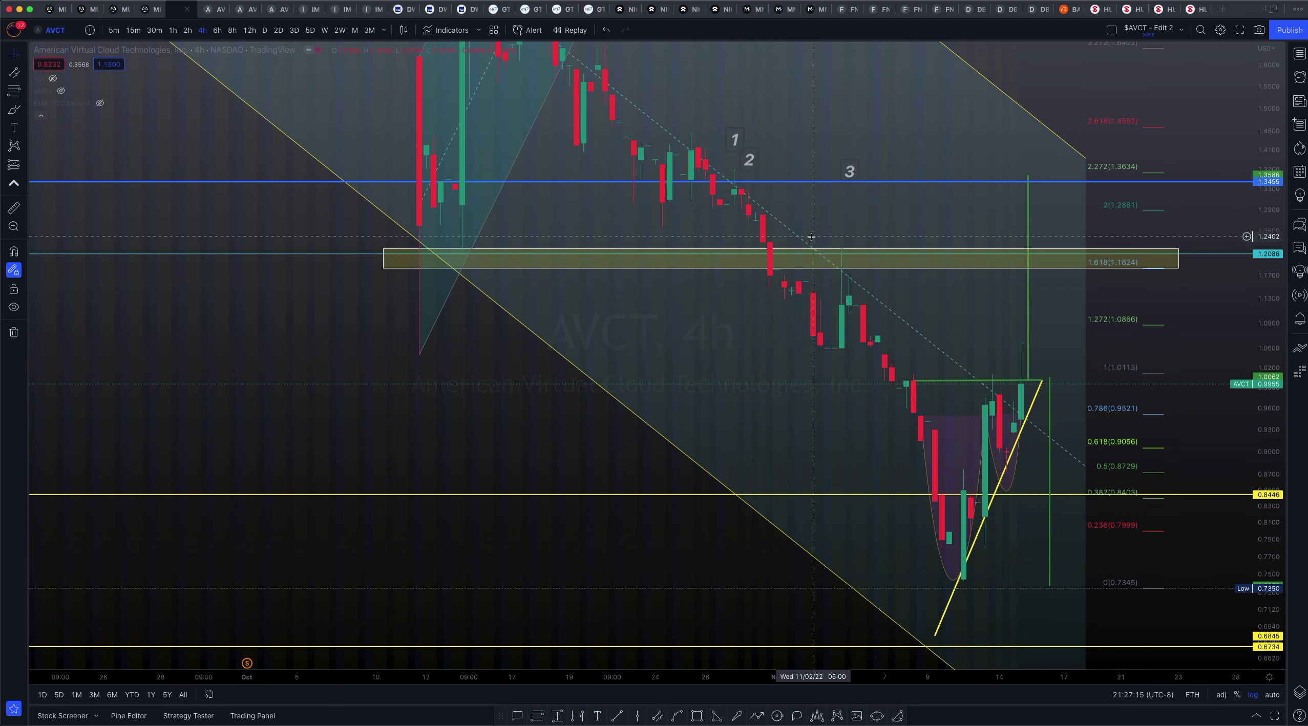
- Refit the cup arc so its ends sit on the rim and its bottom reaches the low
left_click(838, 252)
scroll(840, 254, "up", 3)
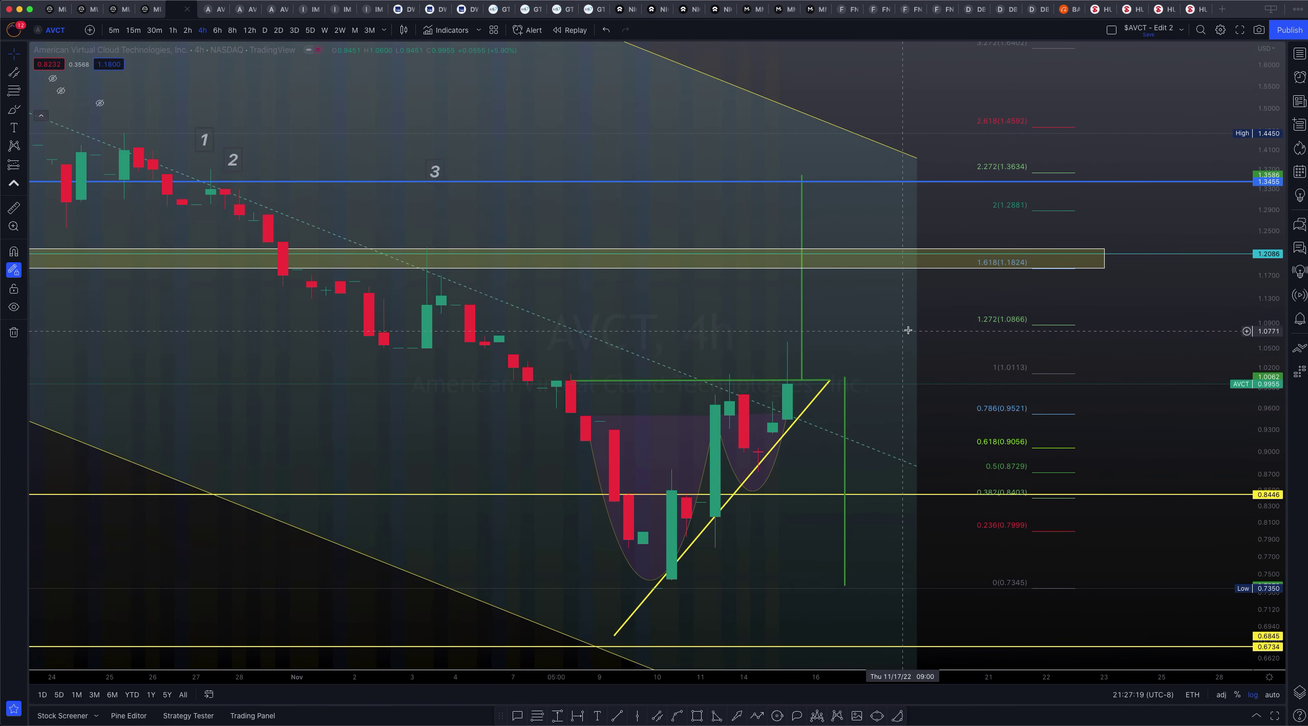
left_click_drag(957, 319, 1042, 298)
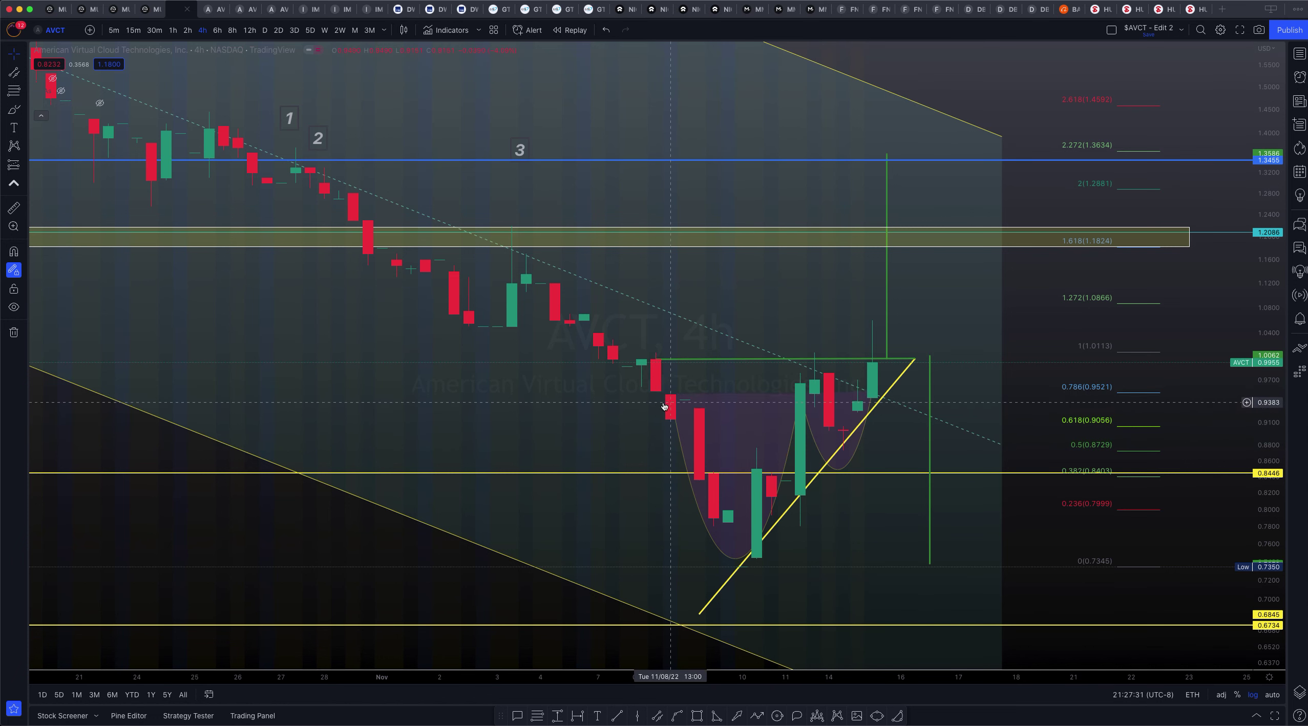
left_click_drag(670, 397, 655, 385)
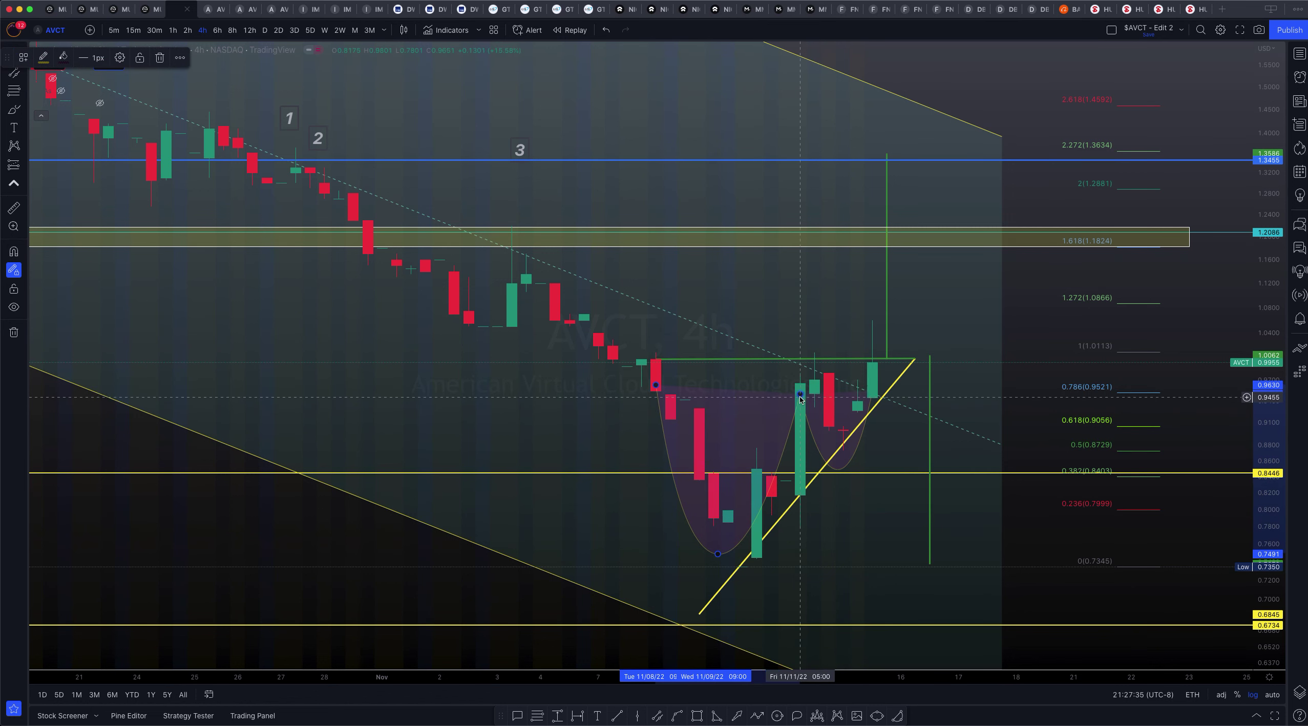
left_click_drag(801, 389, 805, 384)
left_click_drag(656, 386, 656, 383)
left_click_drag(728, 551, 728, 567)
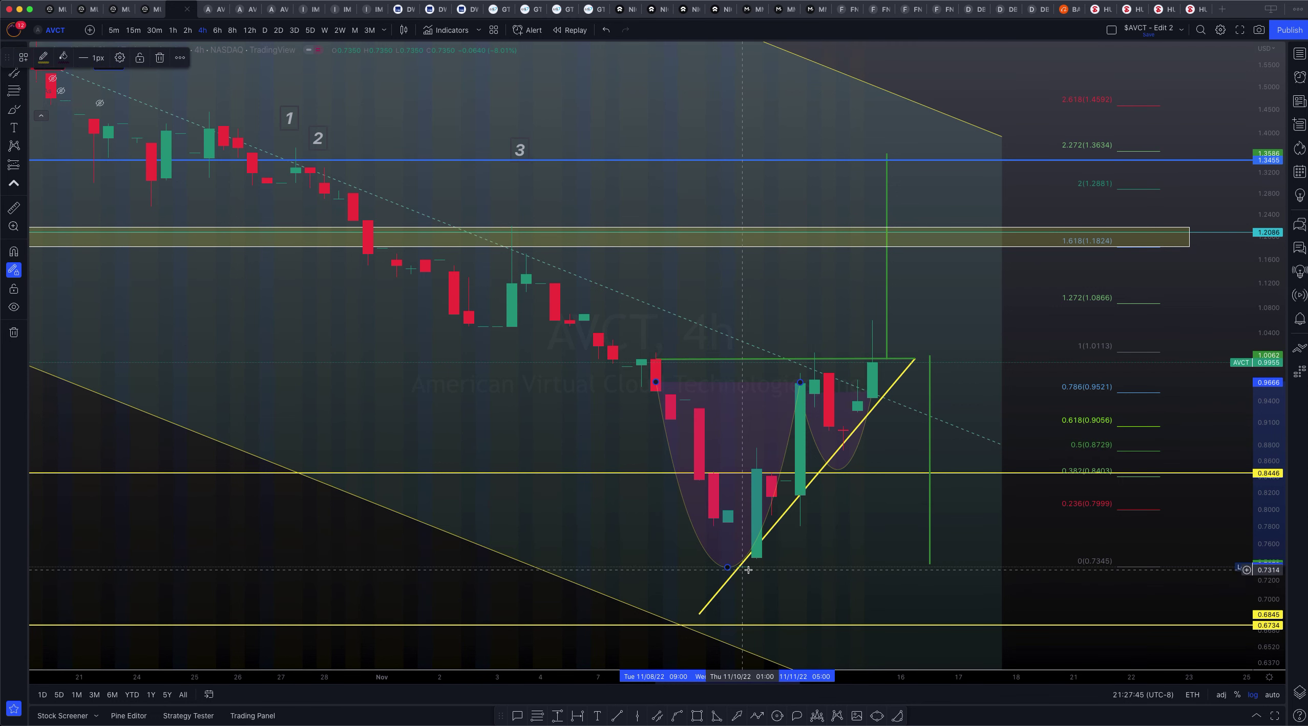
- Adjust the handle arc to a bottom near 0.8687 and left end at 0.9644
left_click(841, 461)
left_click_drag(841, 461, 837, 454)
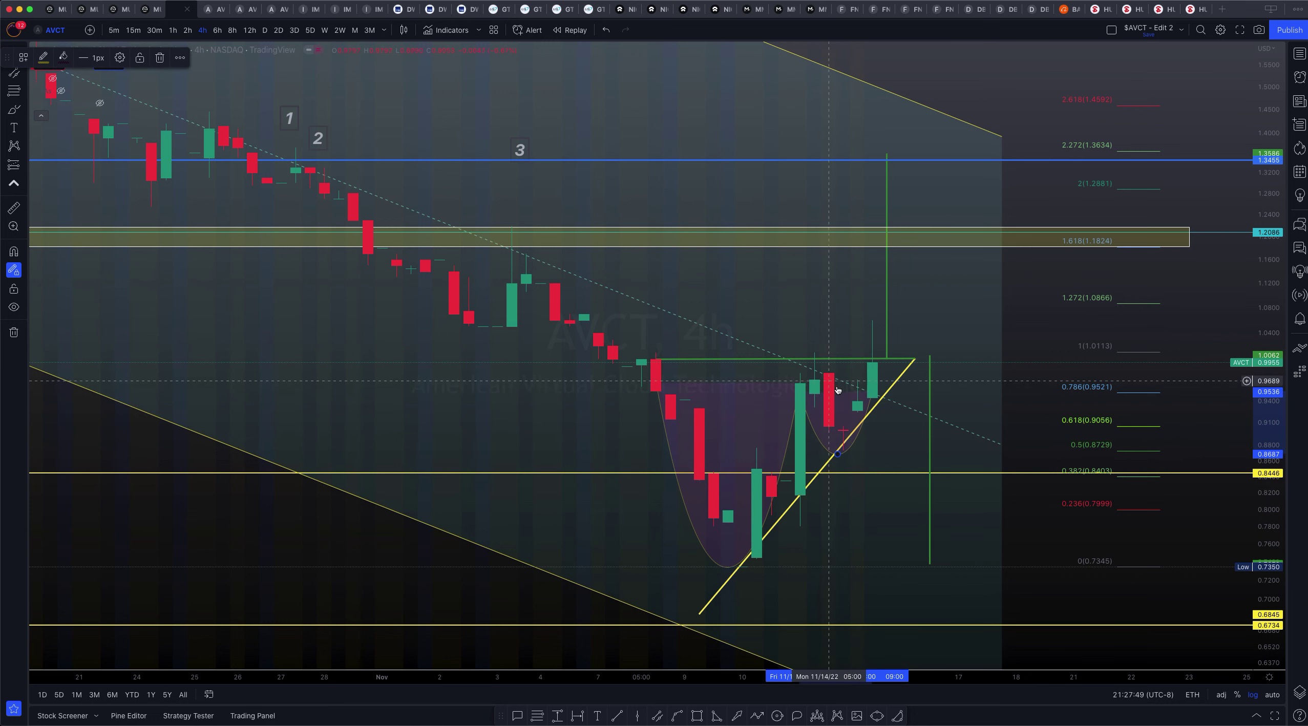
left_click_drag(801, 393, 876, 384)
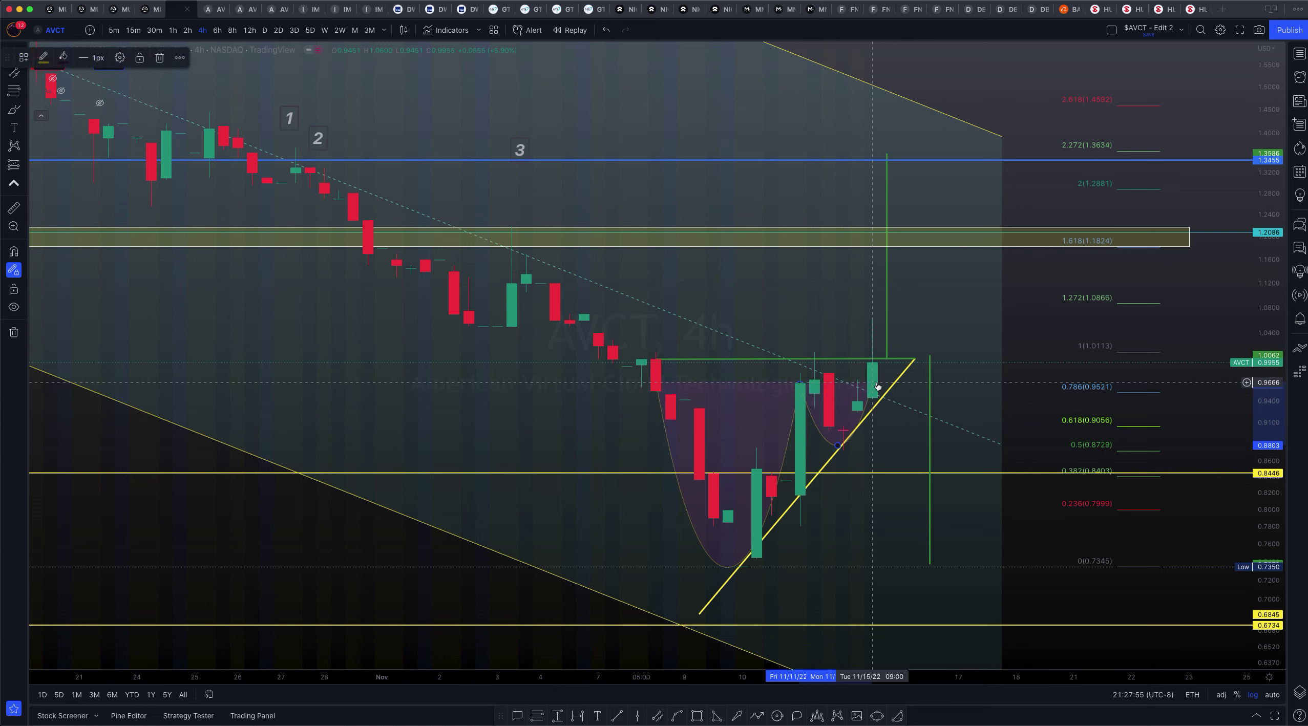
key("alt+t")
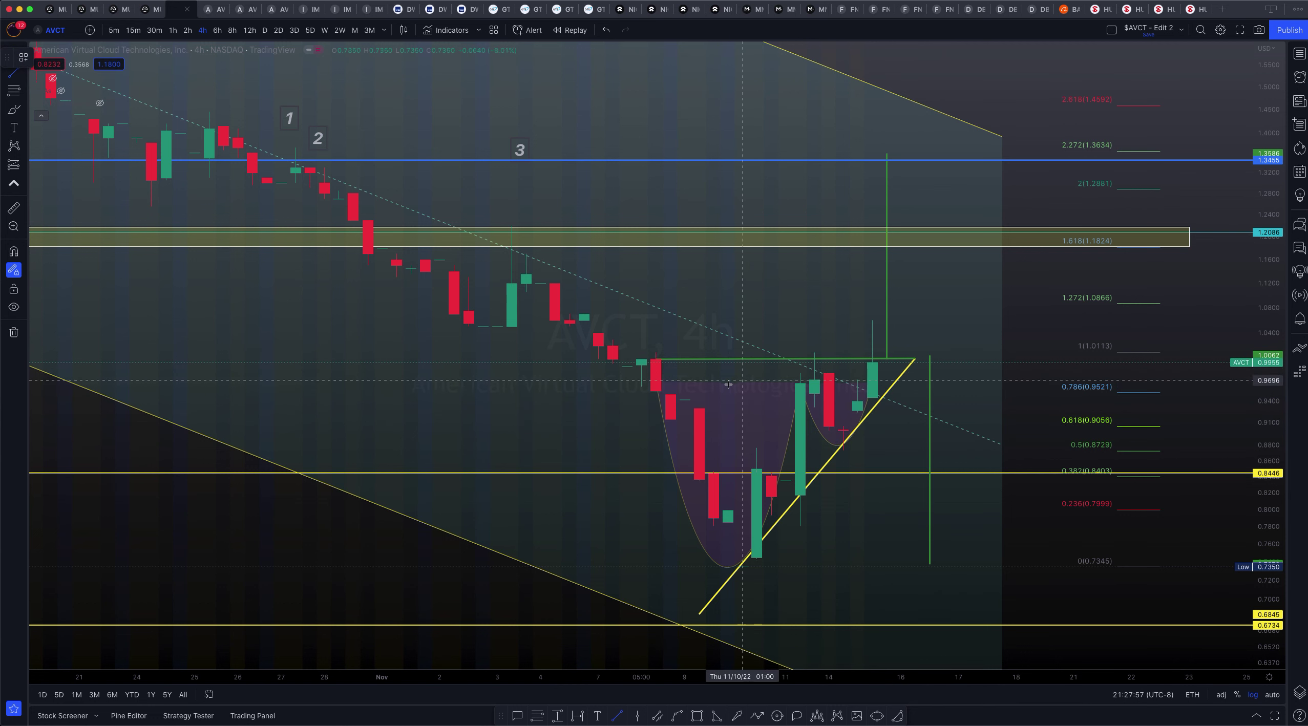
- Draw a yellow line from the cup rim to its low and project it above the breakout to about 1.2756
left_click(728, 382)
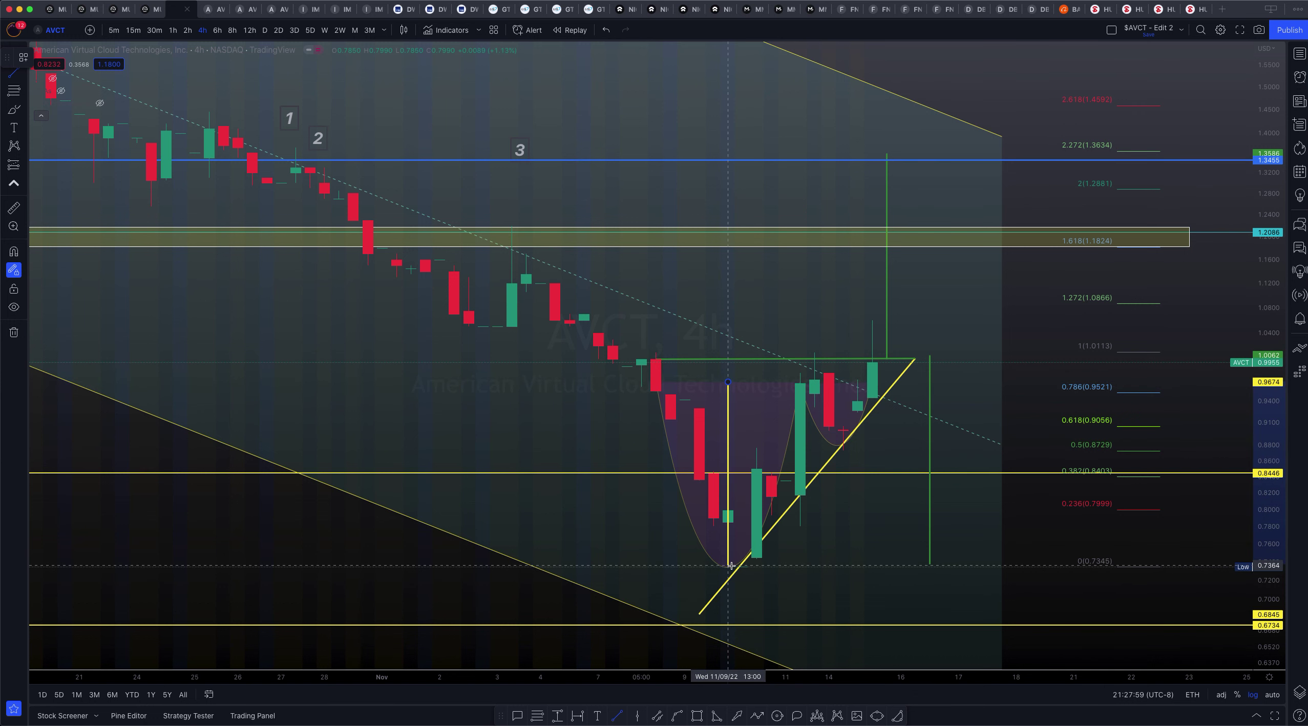
left_click(731, 566)
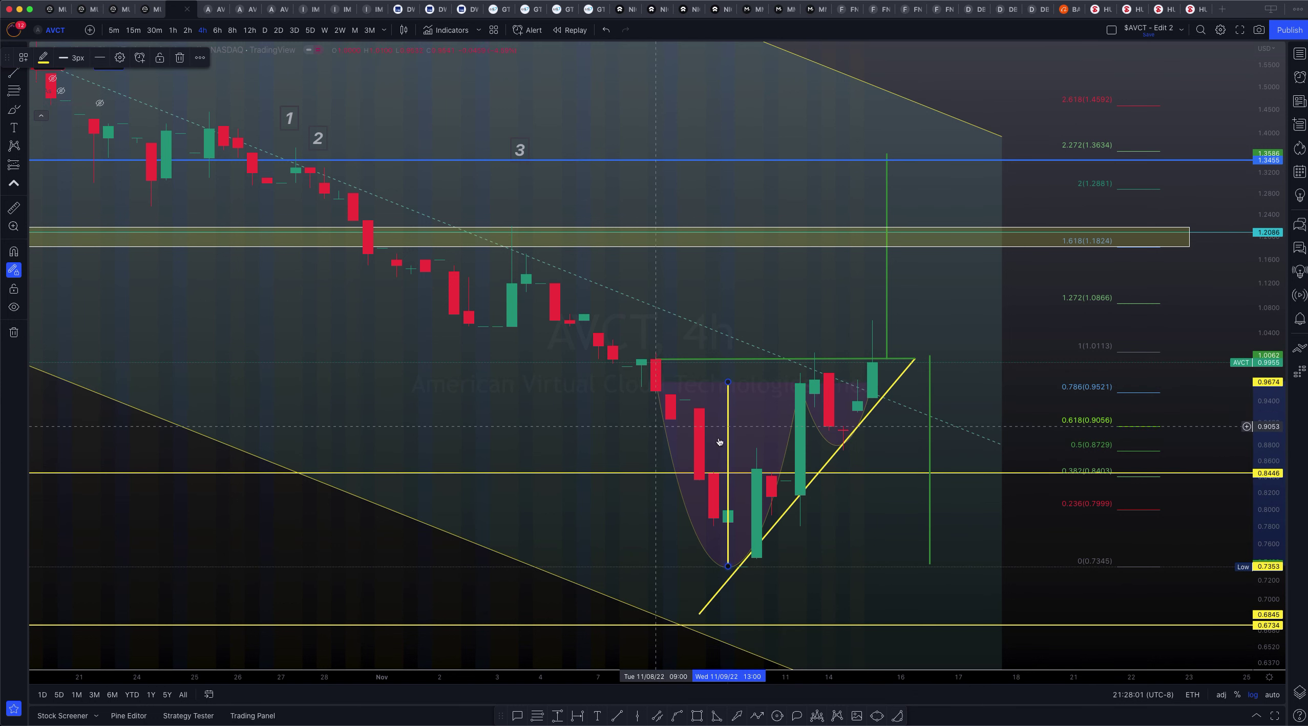
left_click_drag(736, 442, 838, 239)
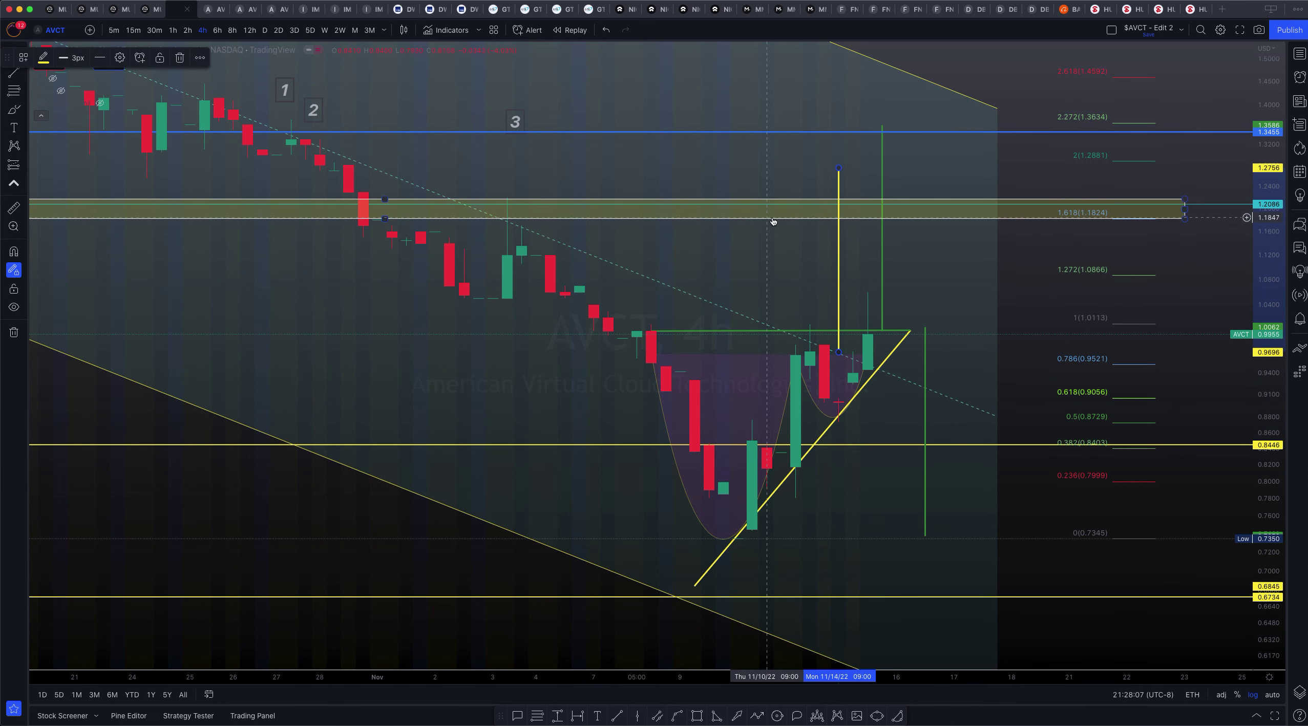
left_click_drag(764, 163, 621, 205)
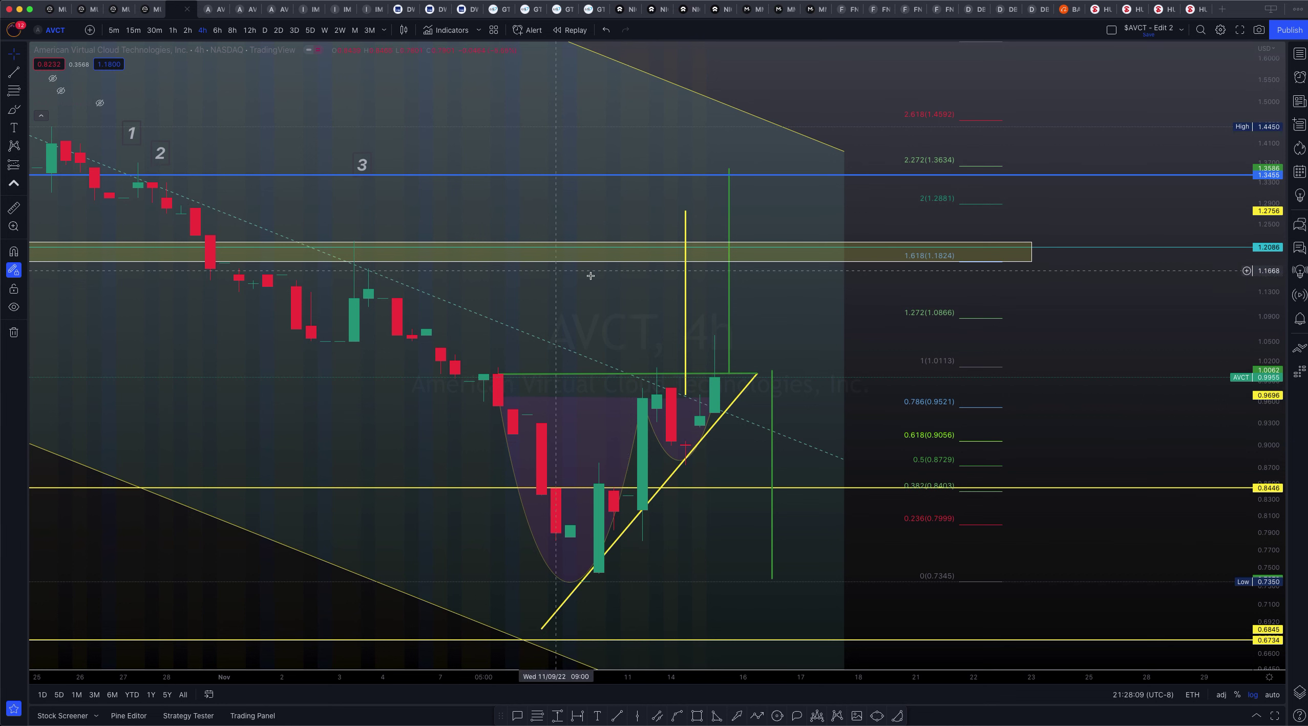
scroll(631, 267, "down", 3)
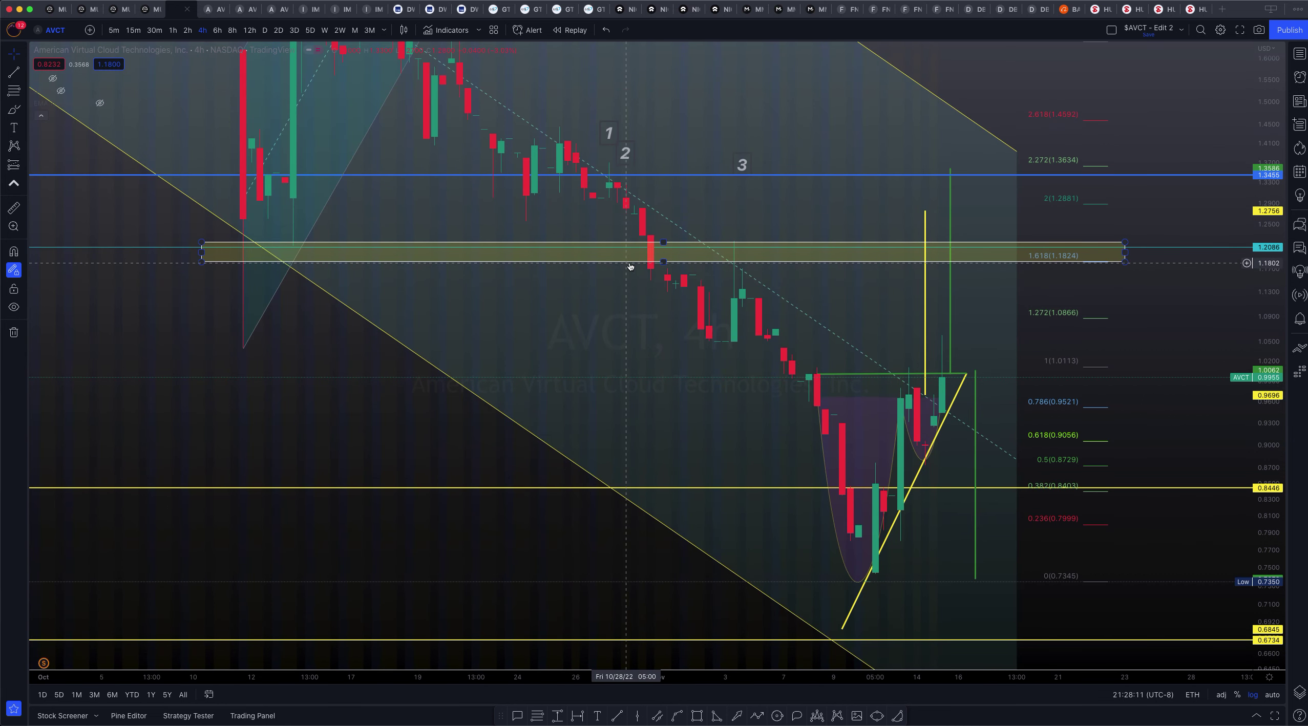
scroll(631, 267, "up", 3)
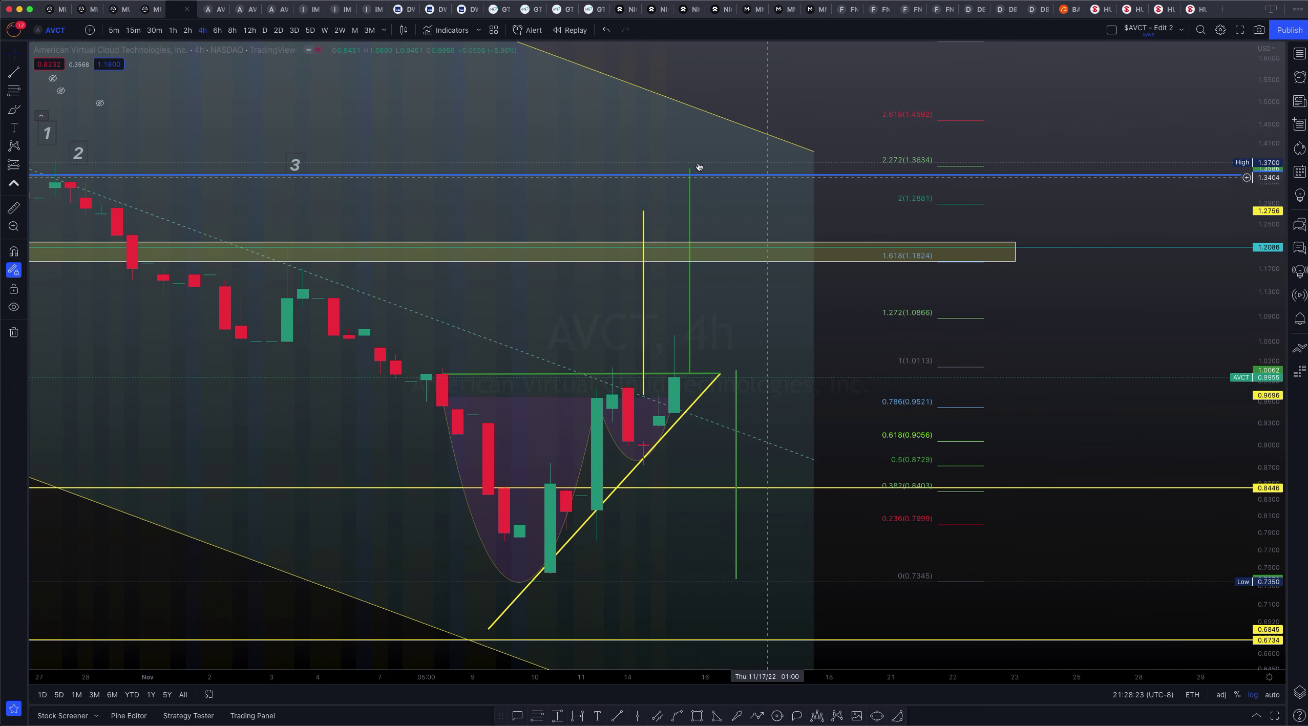
- Select the yellow resistance zone and pan the chart left
left_click(563, 247)
scroll(563, 247, "left", 5)
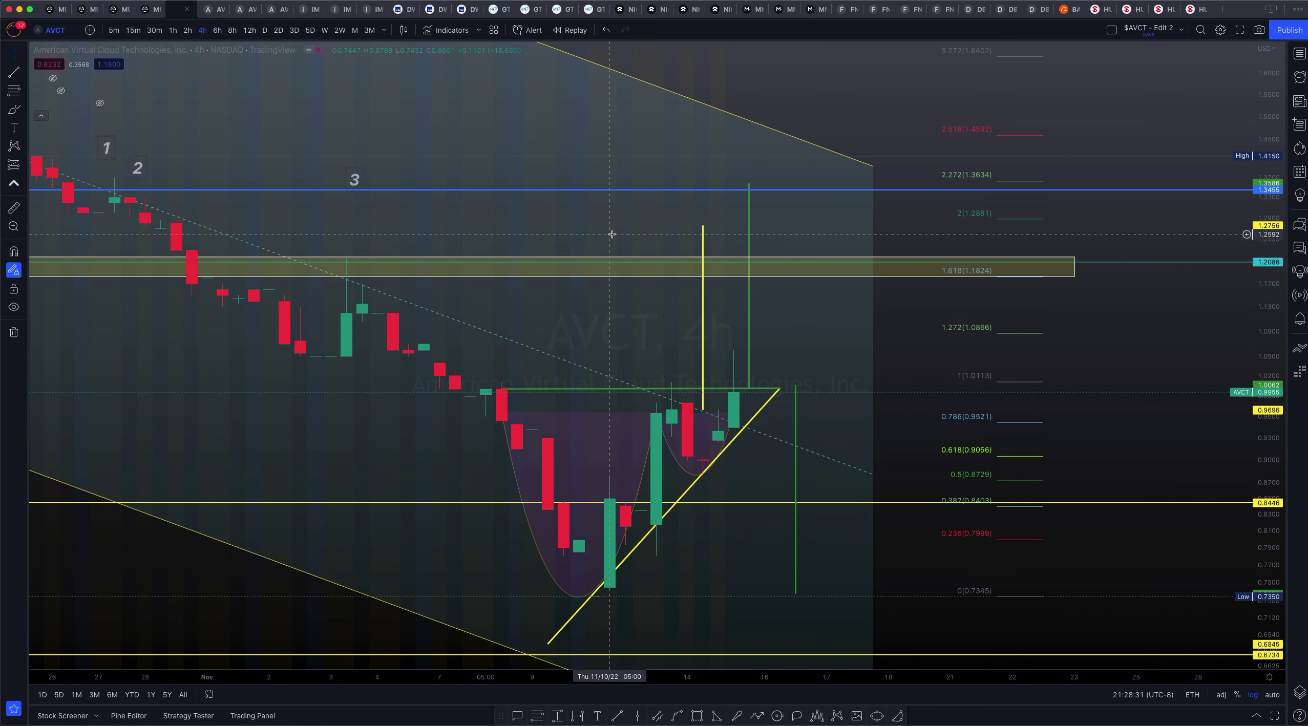
mouse_move(55, 93)
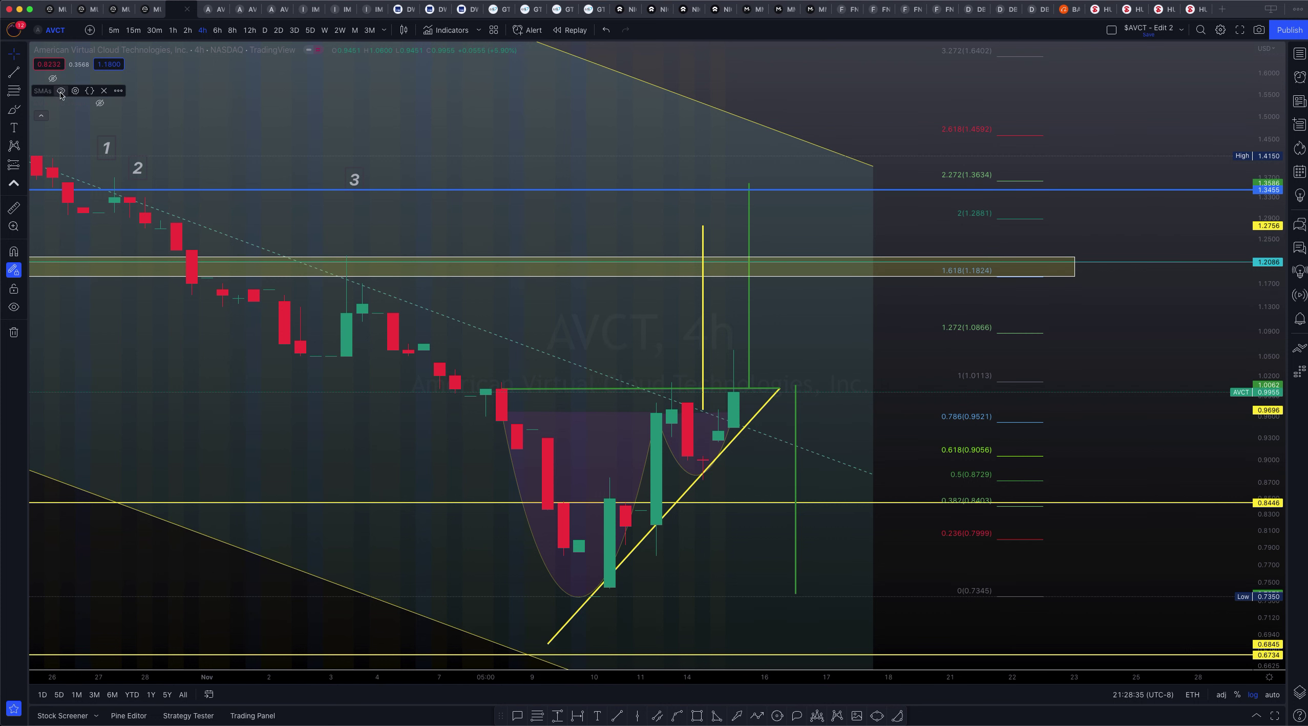
- Turn on the SMA and EMA 7/30 moving average lines on the 4h chart
left_click(60, 92)
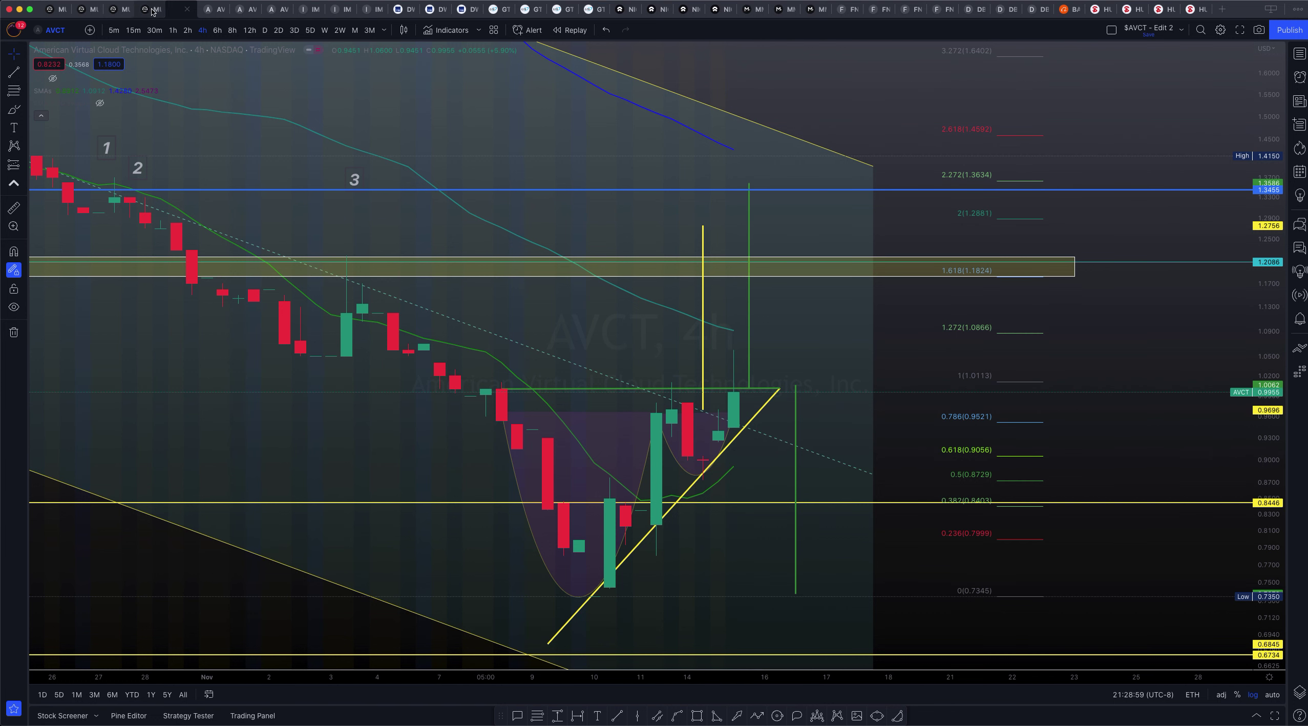
mouse_move(81, 111)
left_click(101, 104)
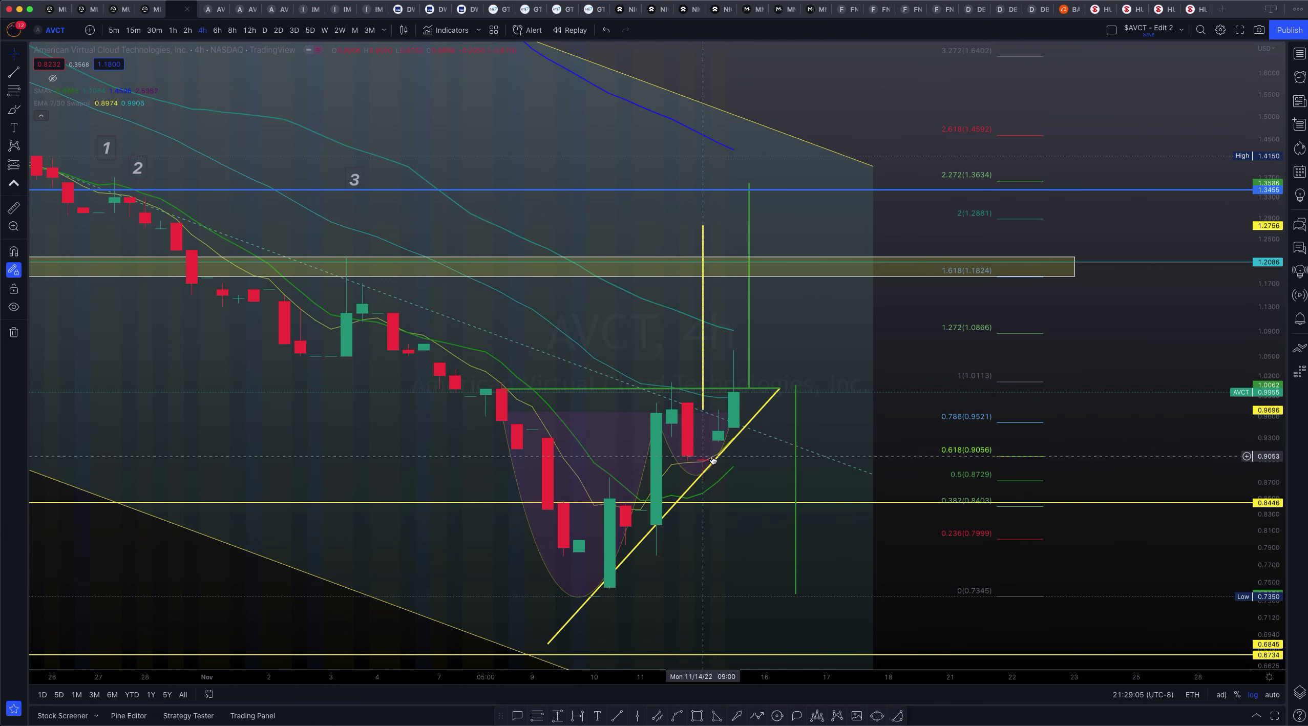
- Check the handle arc and yellow trend line, then switch to the 2D AVCT layout
left_click(720, 441)
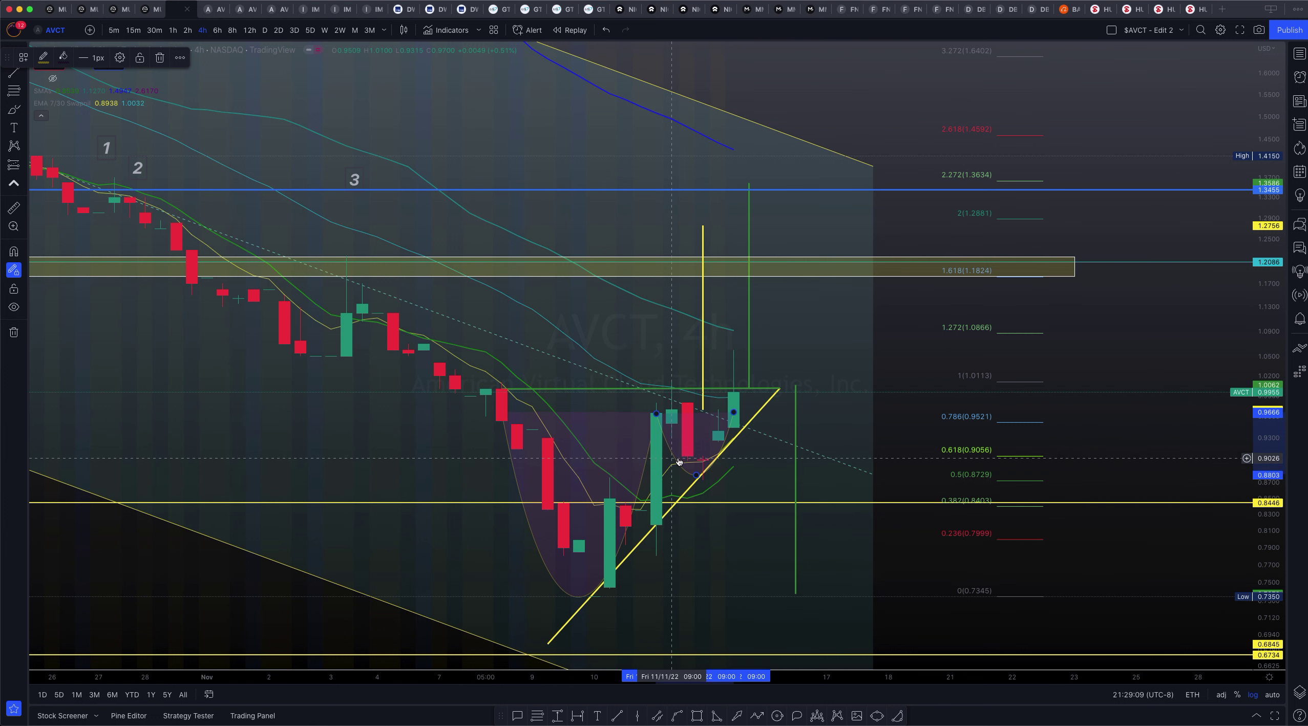
left_click(739, 437)
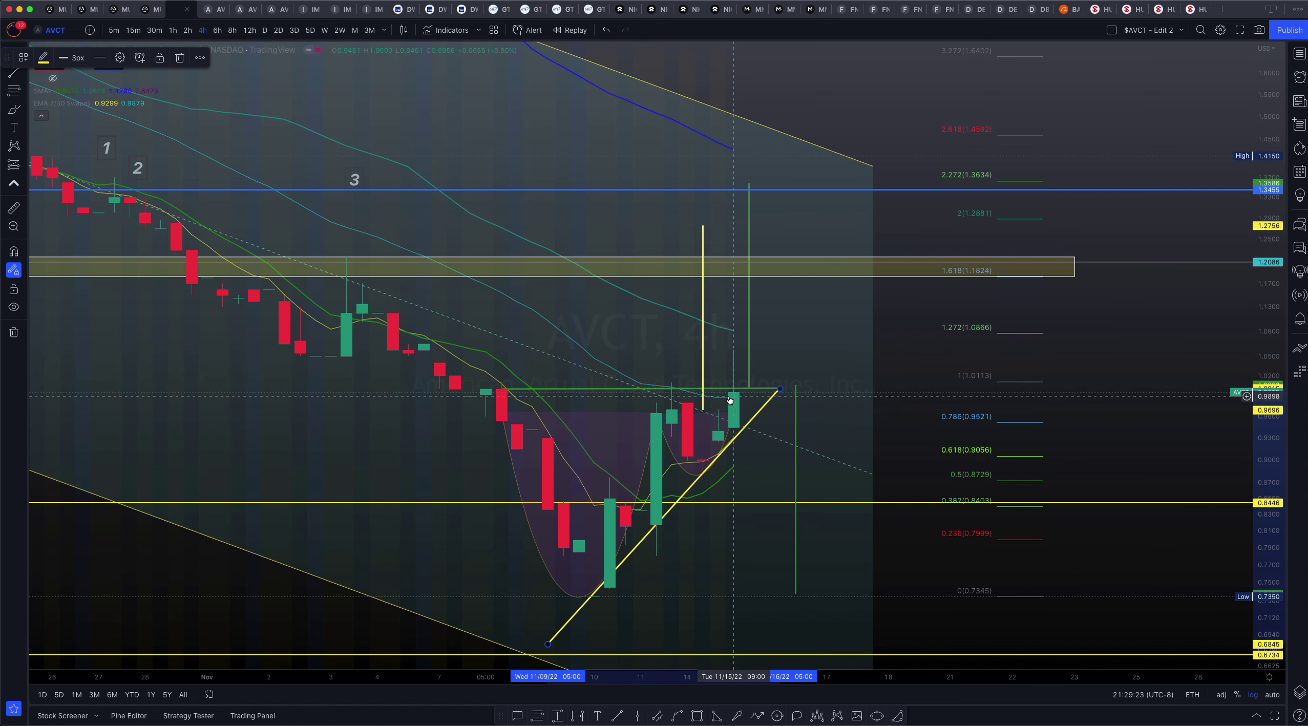
left_click_drag(917, 466, 866, 438)
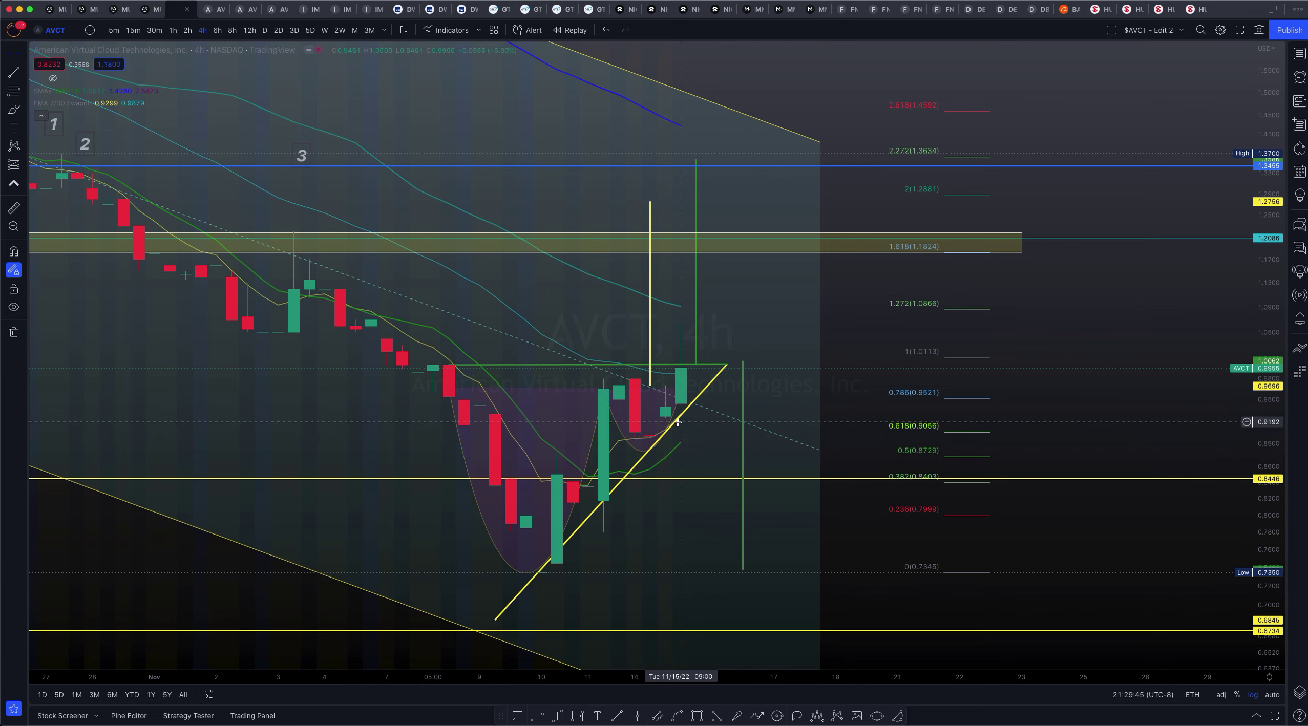
left_click(216, 10)
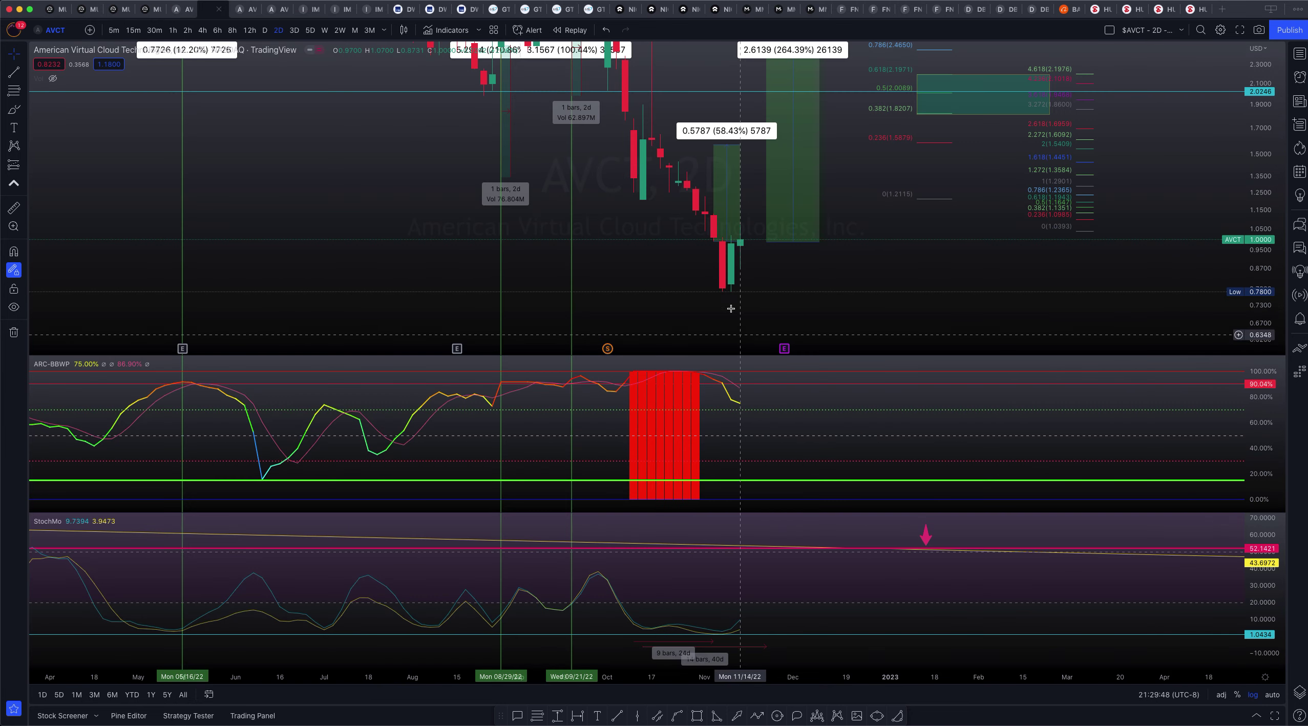
left_click_drag(633, 284, 553, 314)
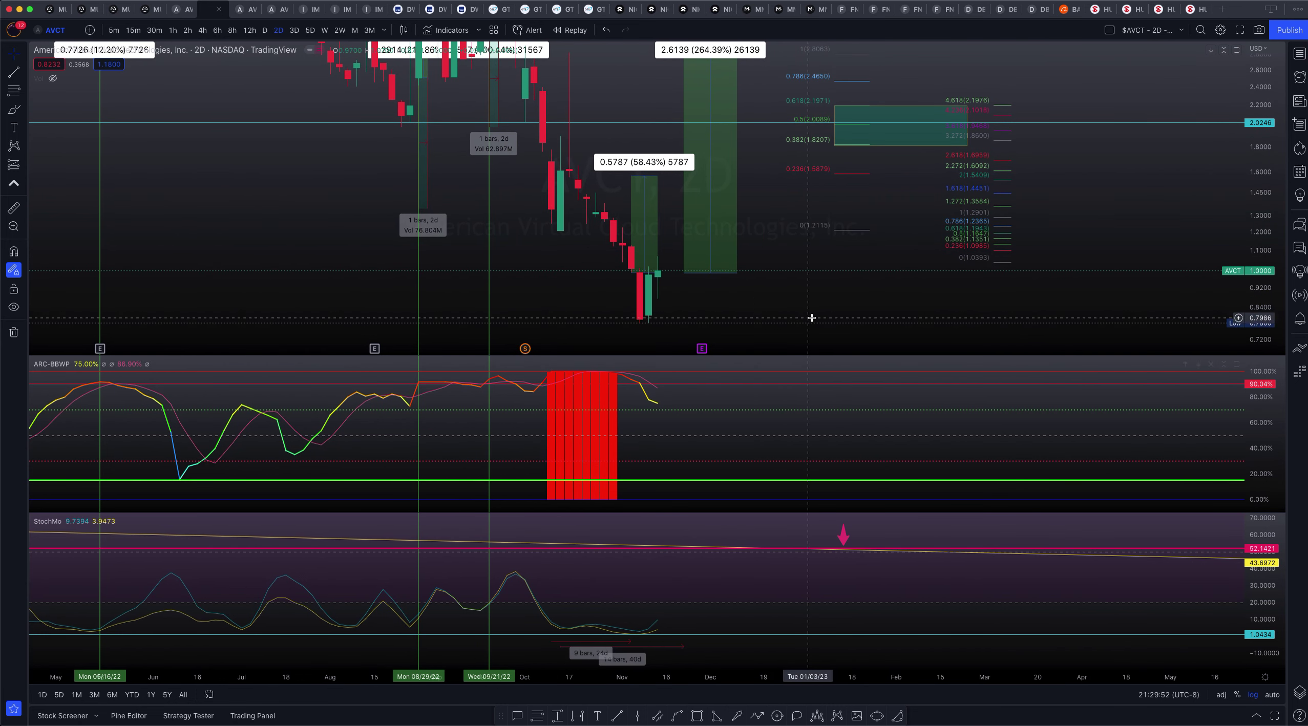
left_click_drag(855, 298, 991, 289)
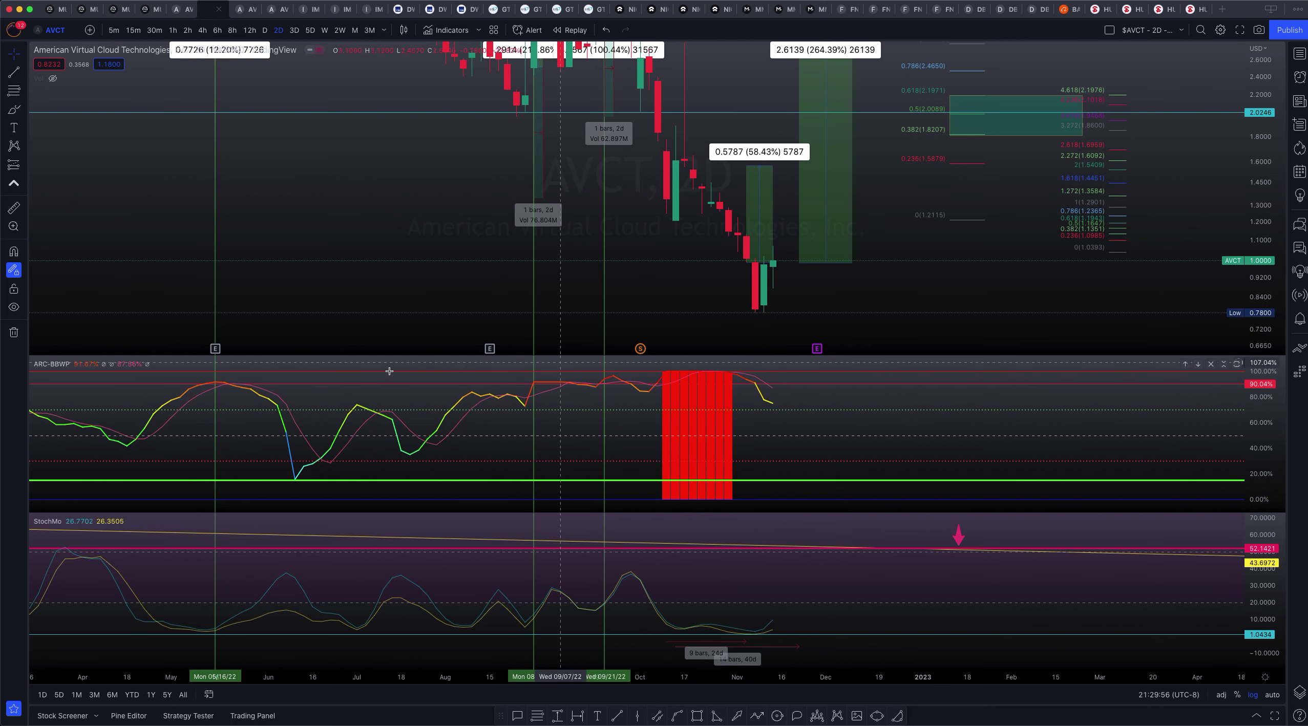
mouse_move(53, 374)
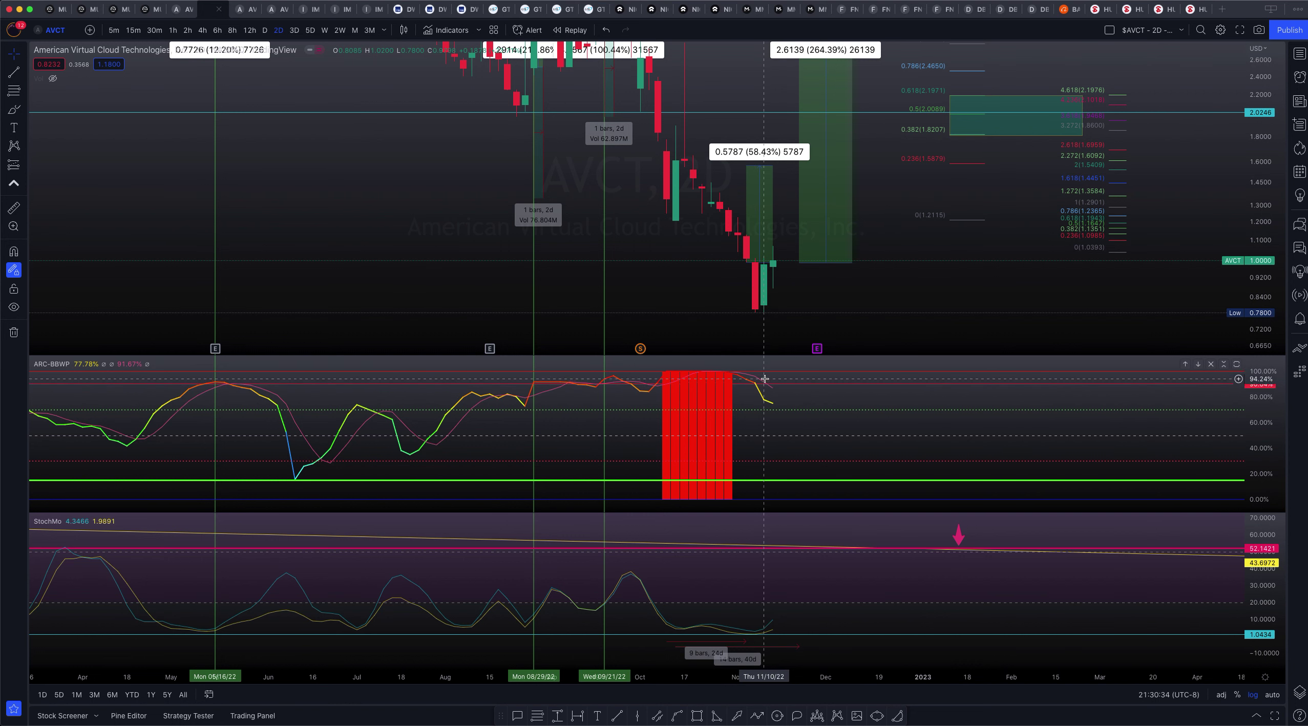
left_click(768, 387)
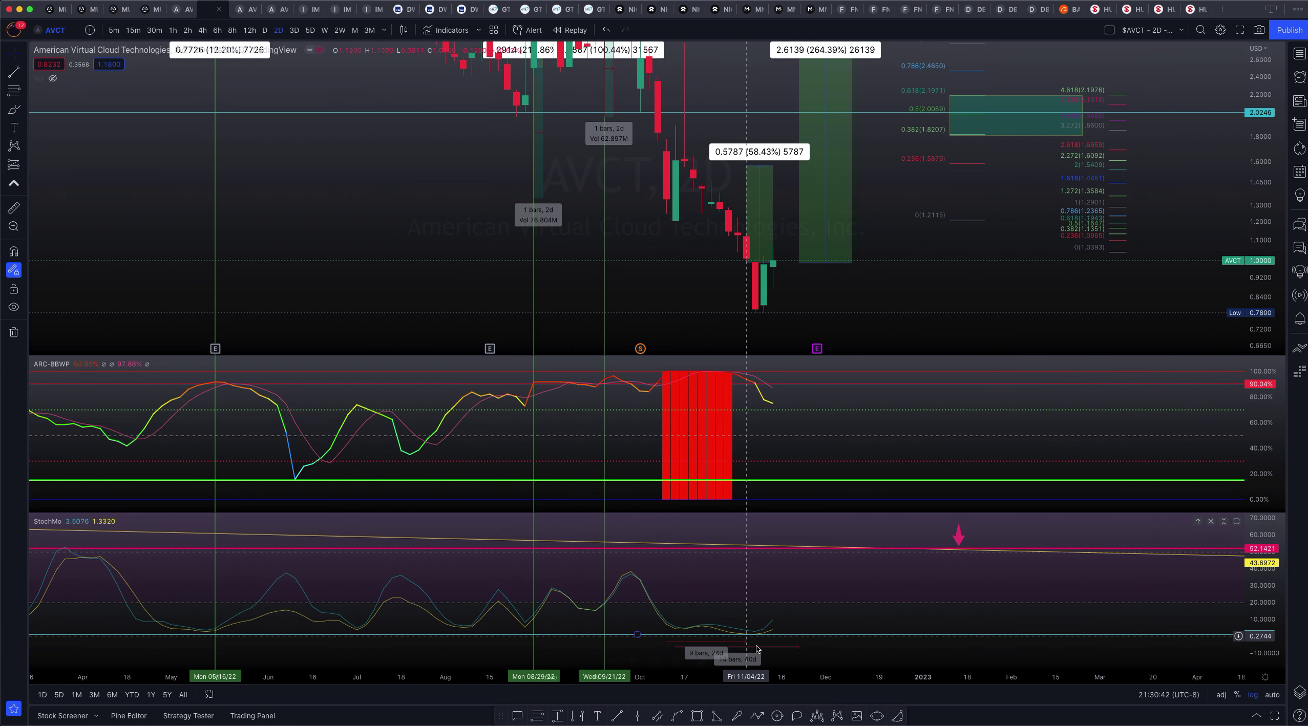
left_click(769, 635)
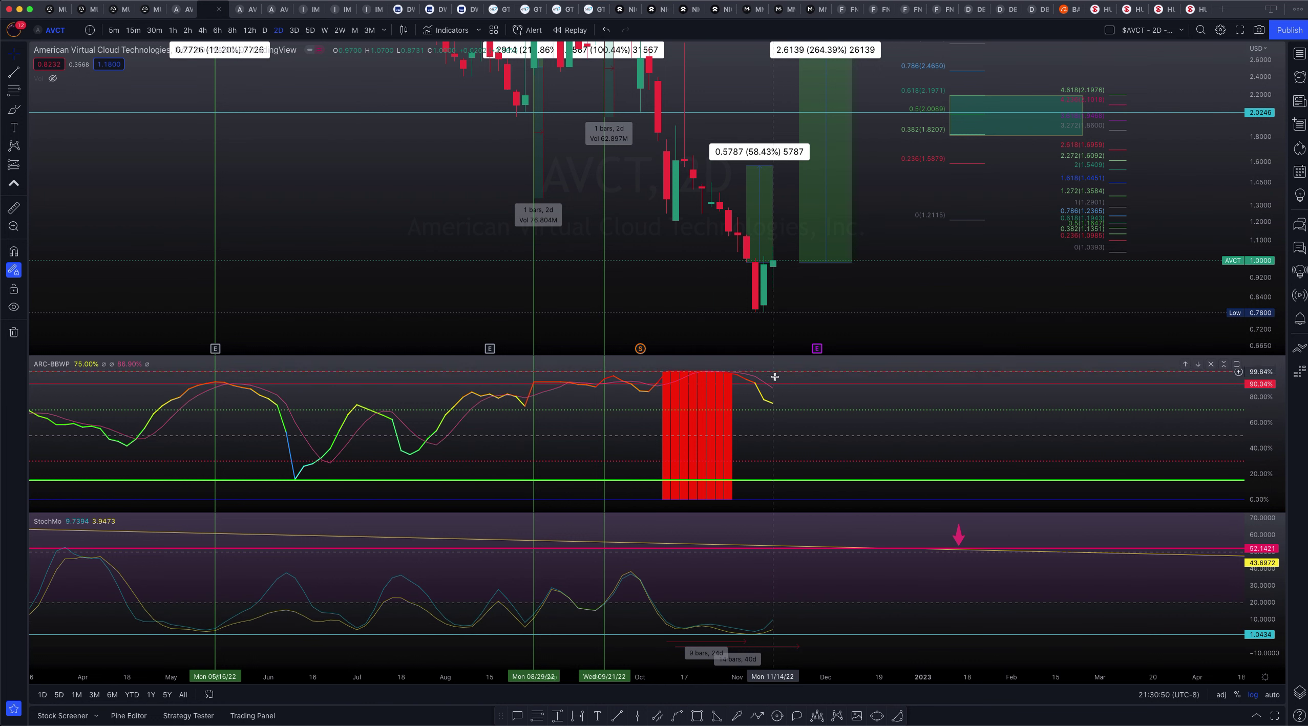
- Maximize the 2D price pane and zoom out to reveal earlier AVCT price history
double_click(951, 314)
left_click(795, 171)
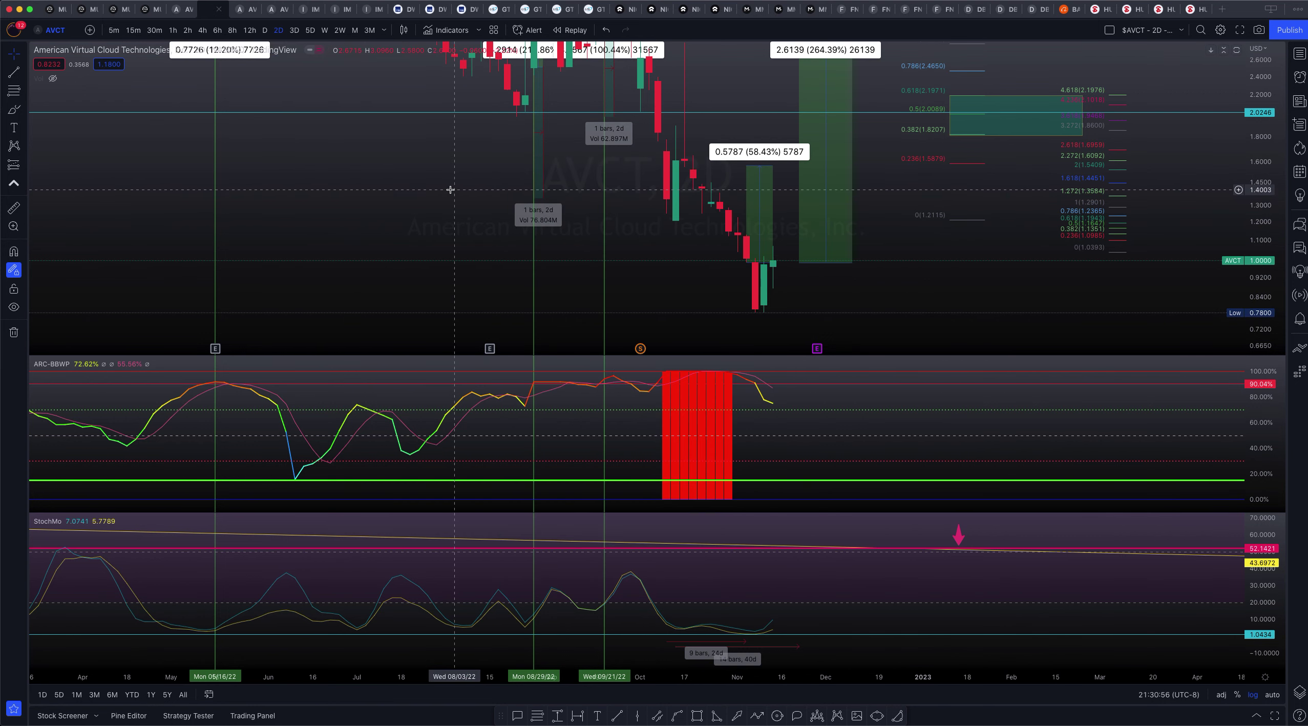
double_click(485, 333)
scroll(521, 282, "down", 2)
scroll(1174, 412, "down", 3)
scroll(1224, 484, "down", 3)
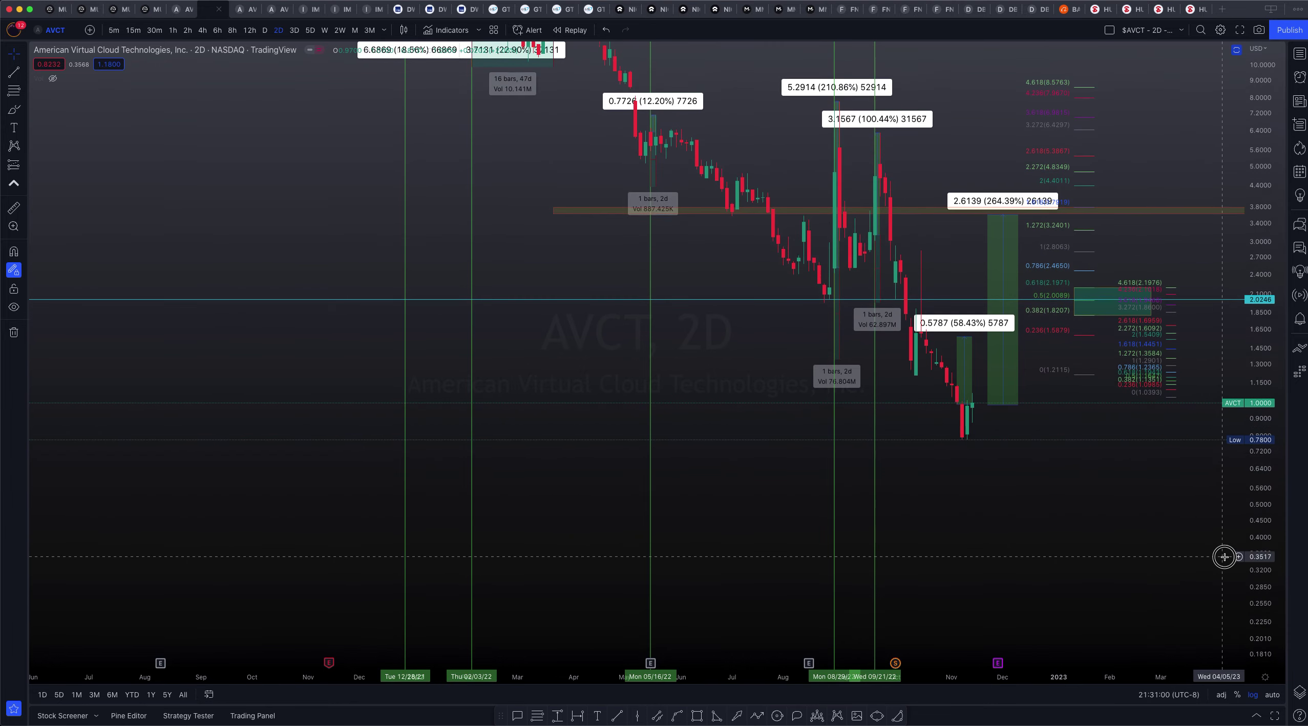
scroll(1264, 165, "down", 3)
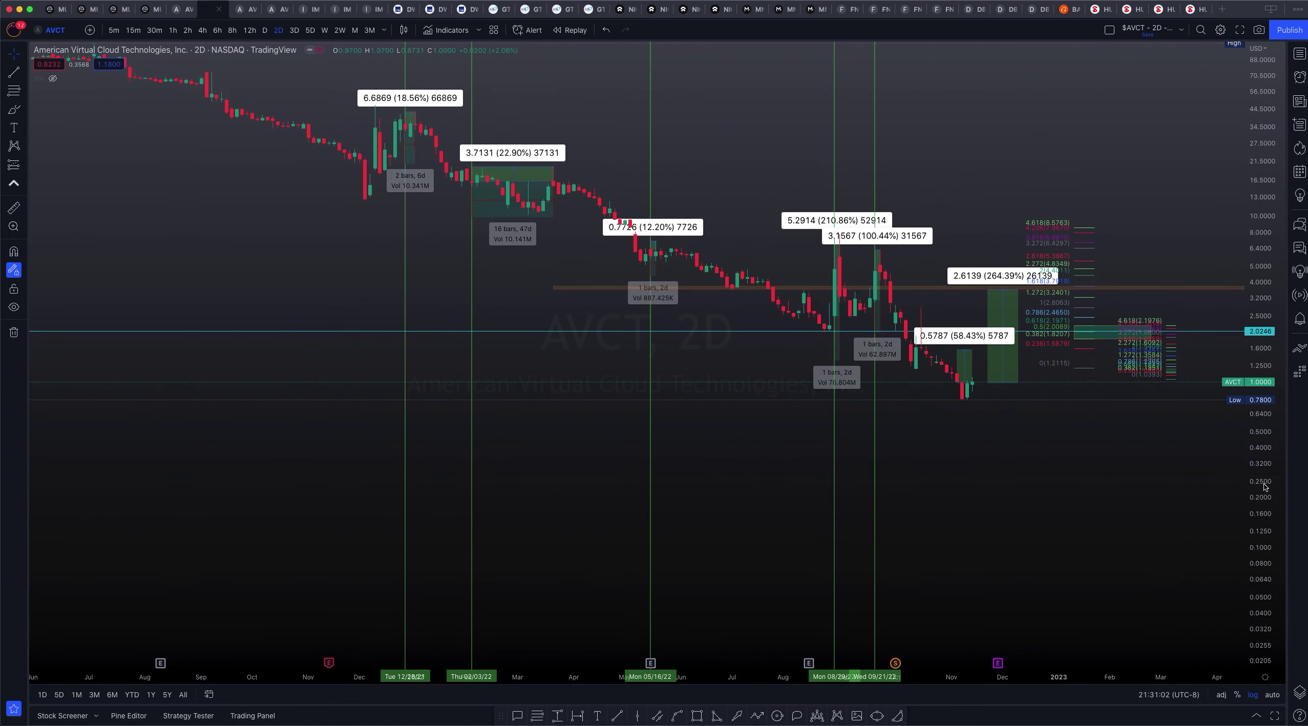
left_click_drag(714, 96, 943, 380)
scroll(846, 428, "down", 5)
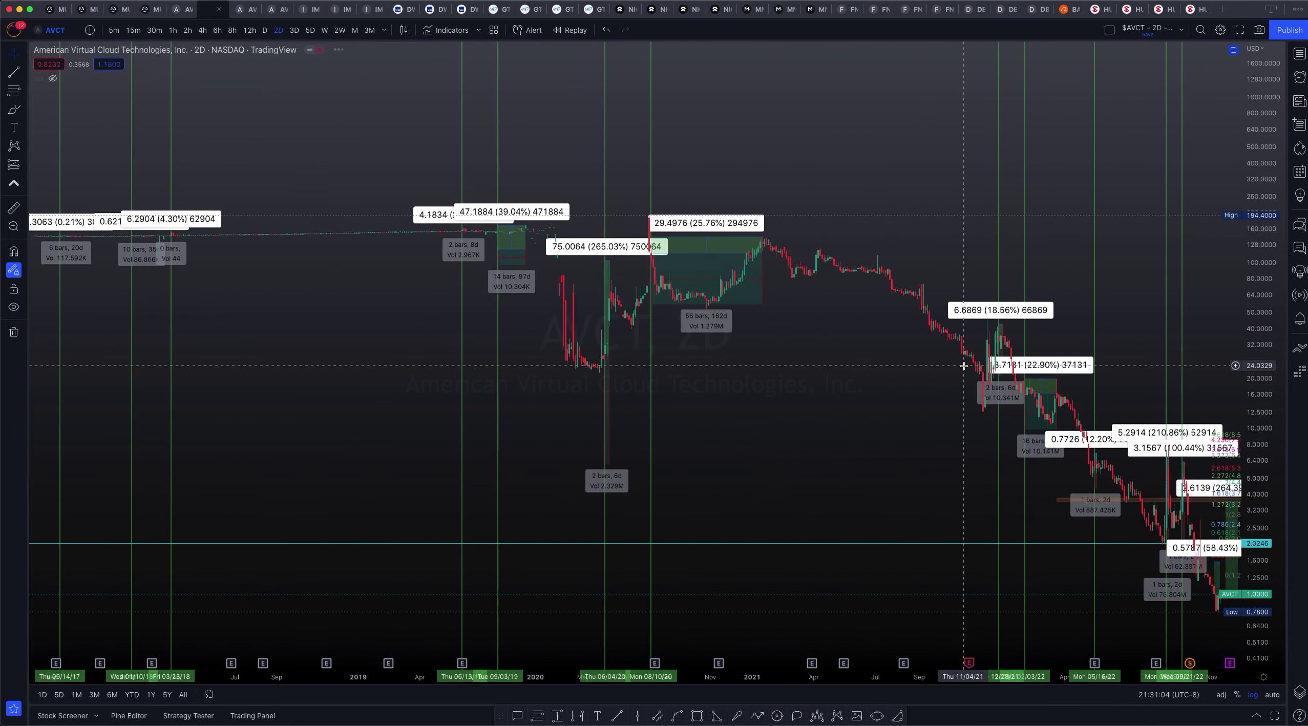
scroll(845, 428, "up", 10)
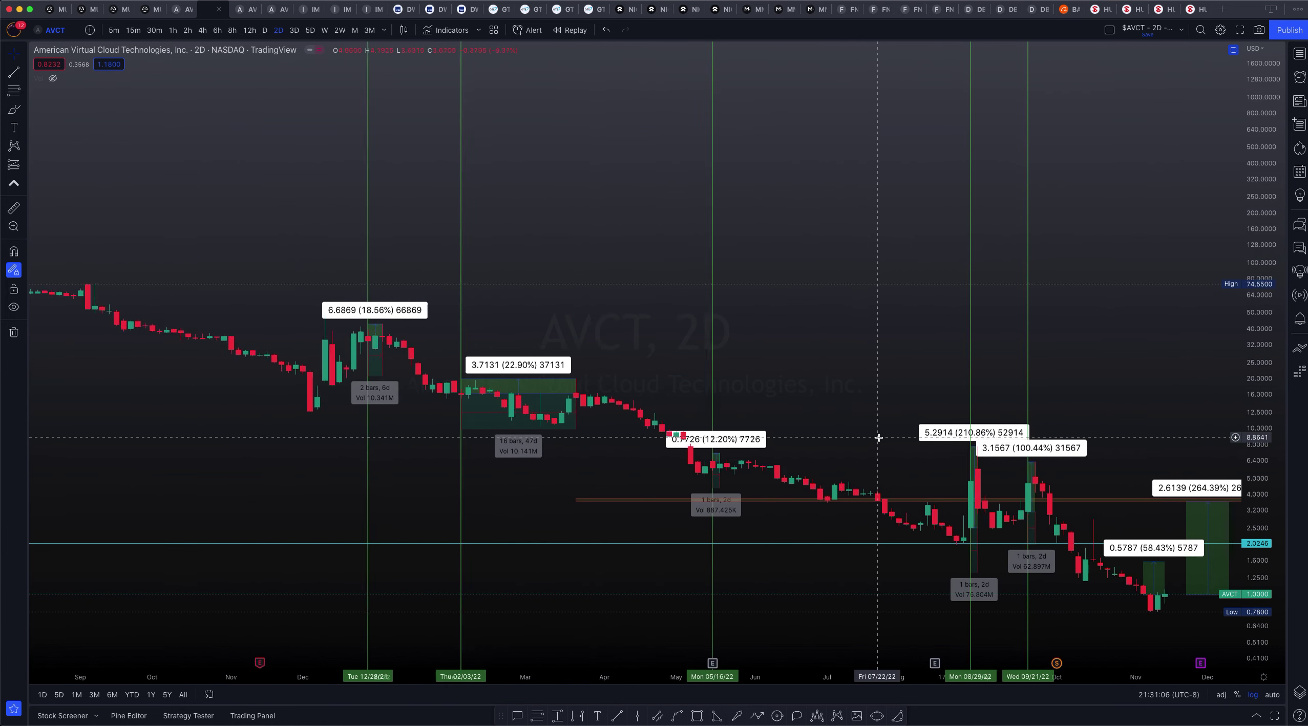
- Frame the 2019–2023 AVCT history with enlarged candles and the backtest summary boxes visible
left_click_drag(948, 328, 738, 88)
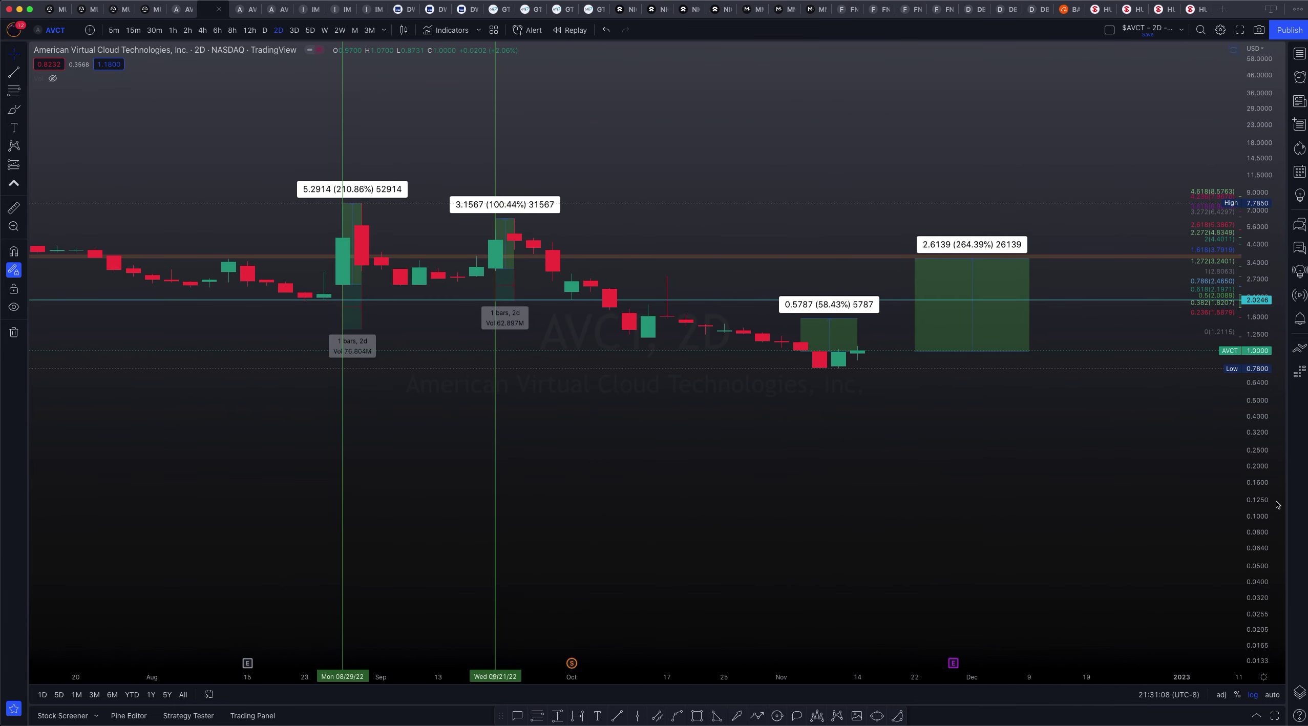
left_click_drag(1258, 405, 1164, 160)
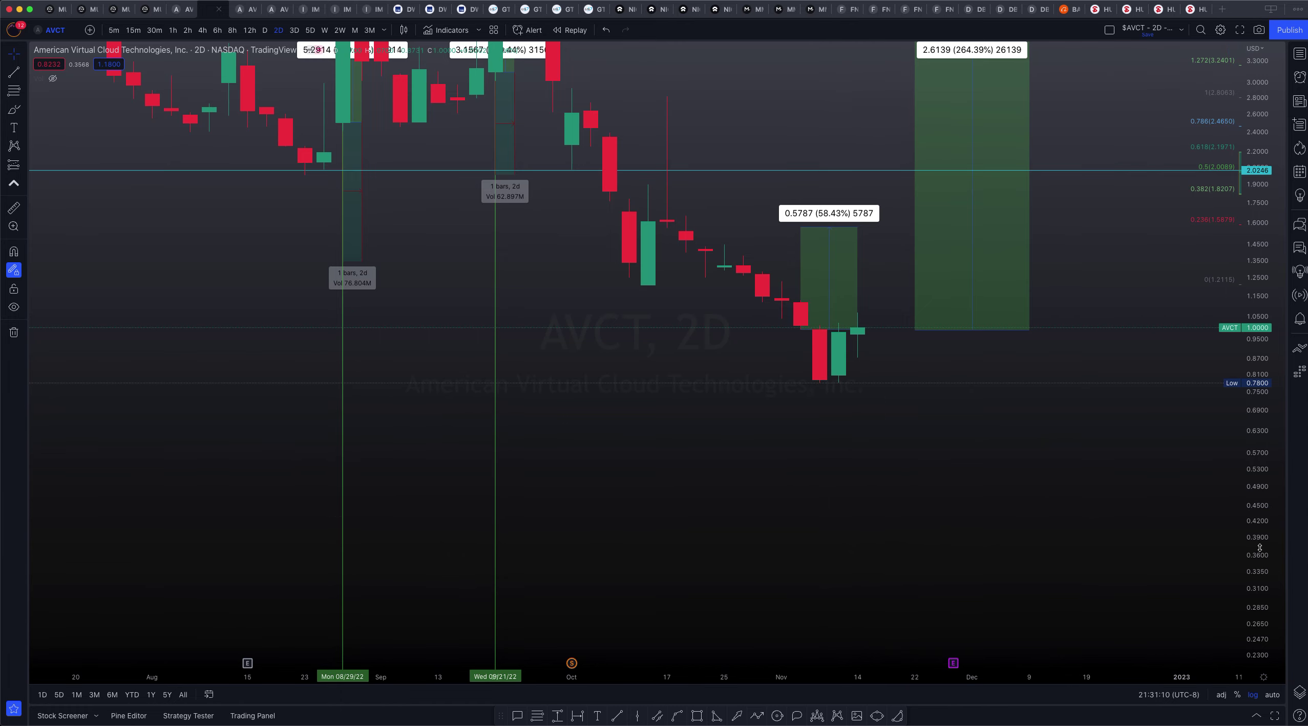
left_click_drag(1260, 547, 1258, 420)
left_click_drag(1029, 302, 304, 490)
scroll(555, 423, "down", 5)
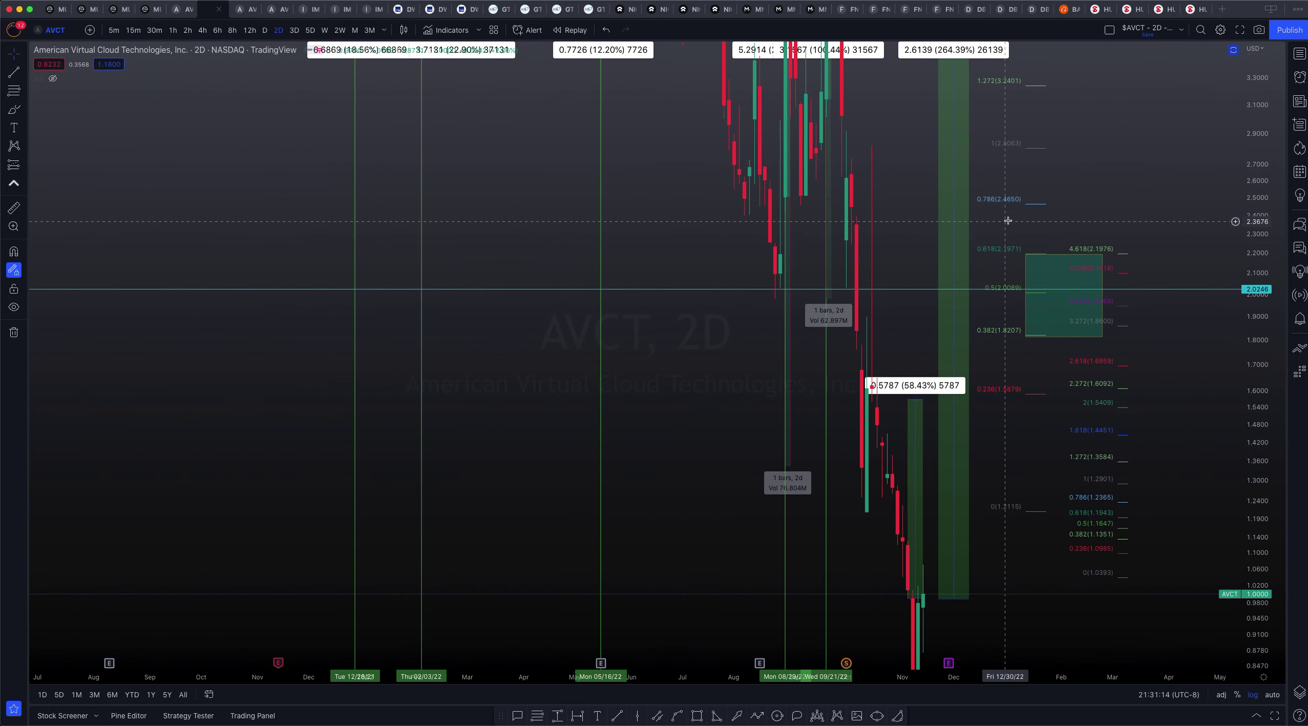
left_click_drag(1007, 221, 476, 581)
scroll(482, 575, "down", 3)
scroll(1045, 471, "down", 3)
scroll(999, 481, "down", 5)
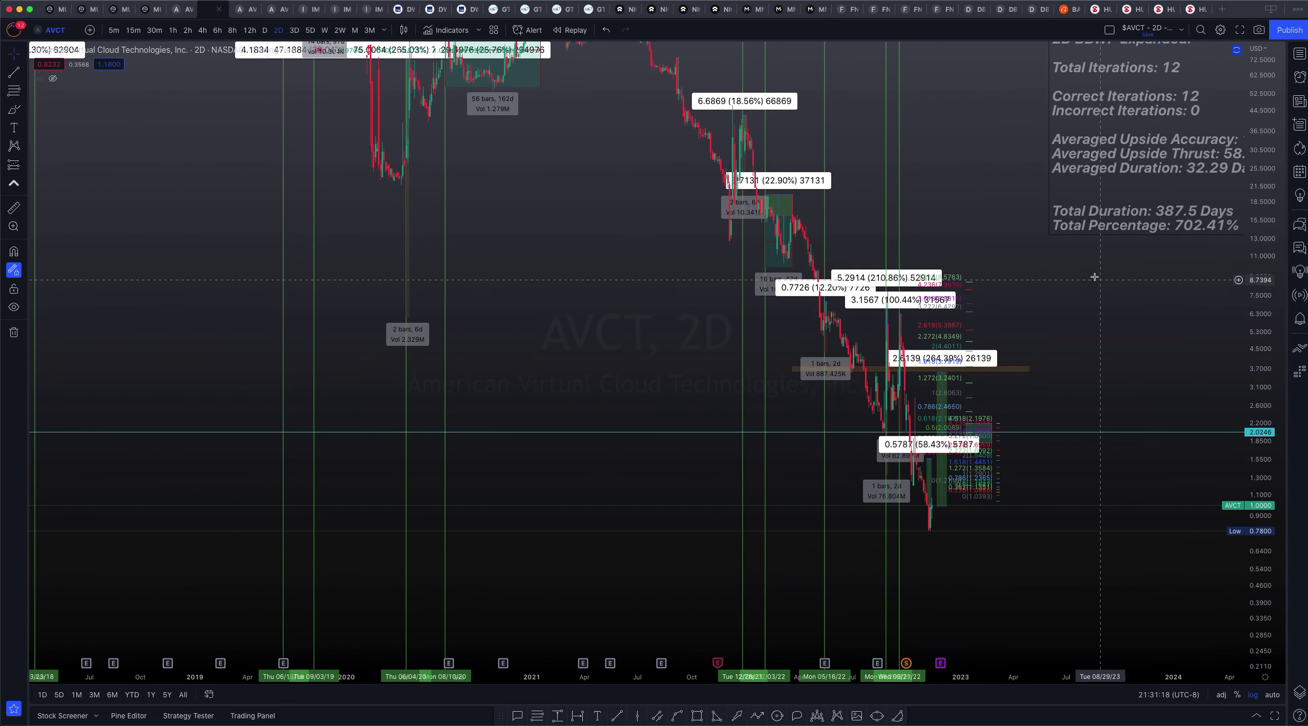
left_click_drag(1094, 278, 940, 525)
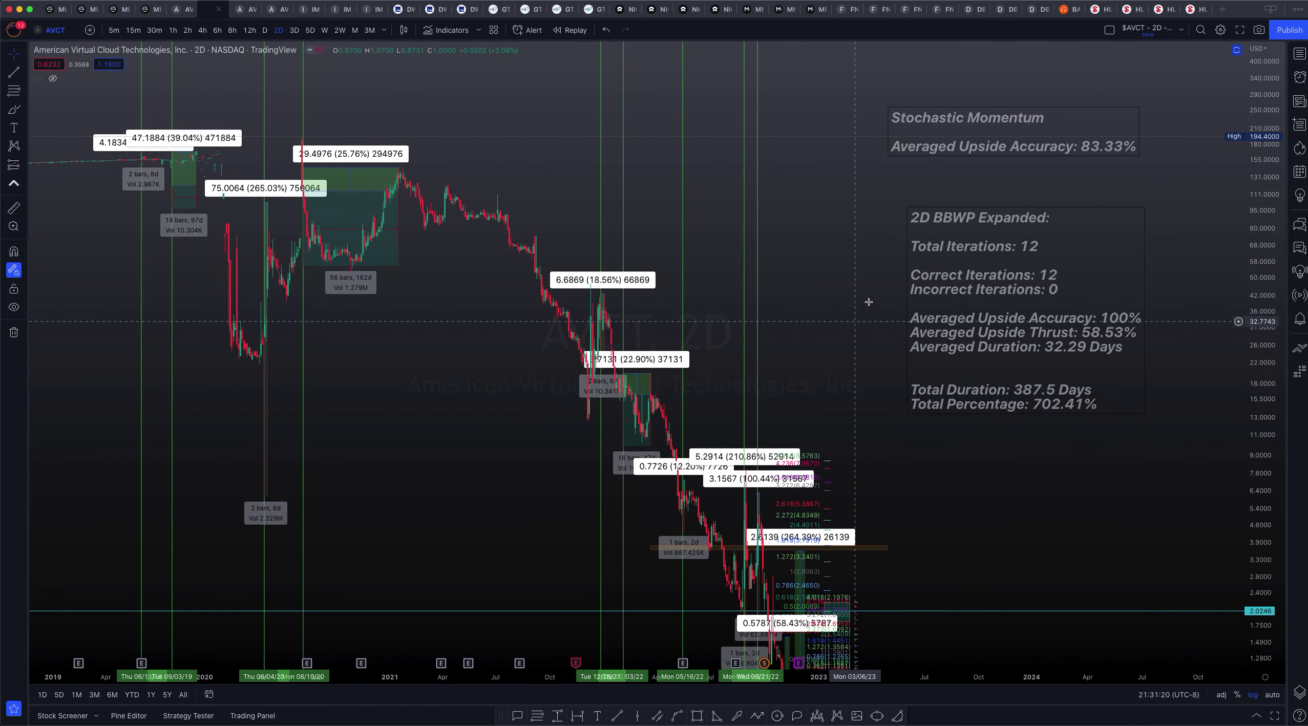
- Place the Stochastic Momentum summary above the 2D BBWP Expanded box and maximize the price pane
left_click_drag(926, 147, 947, 186)
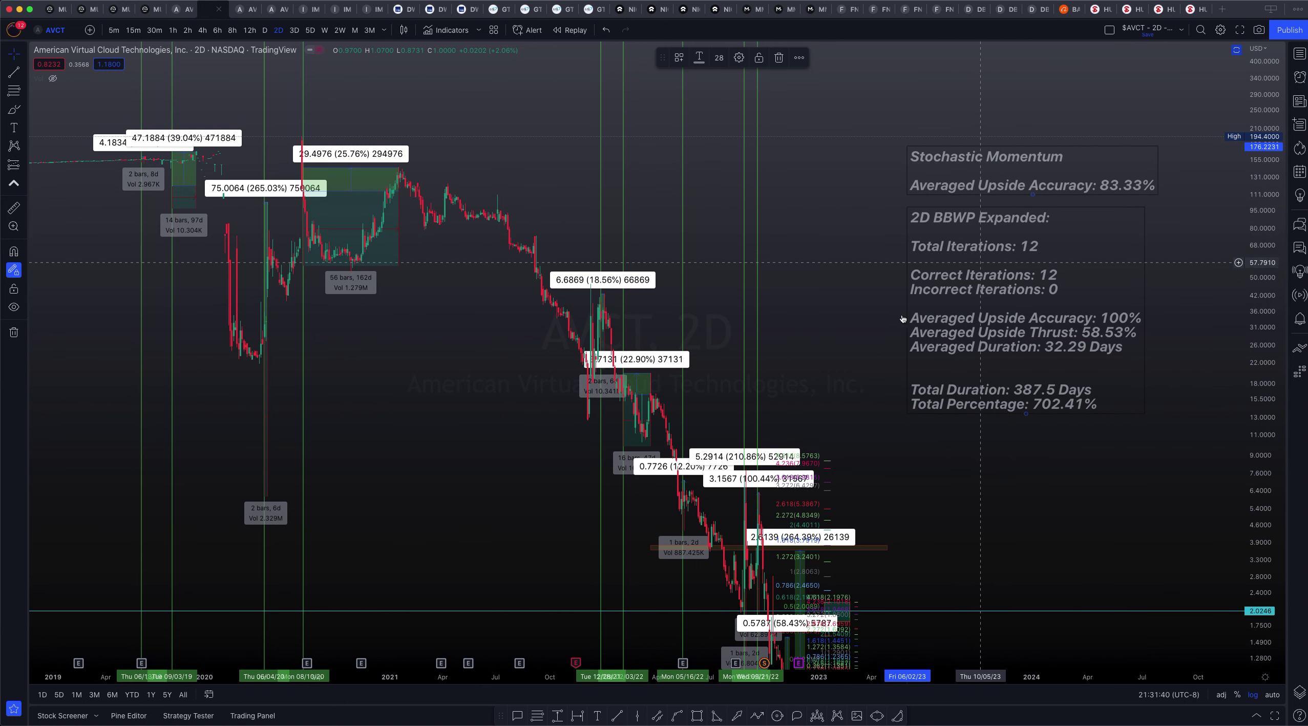
double_click(838, 301)
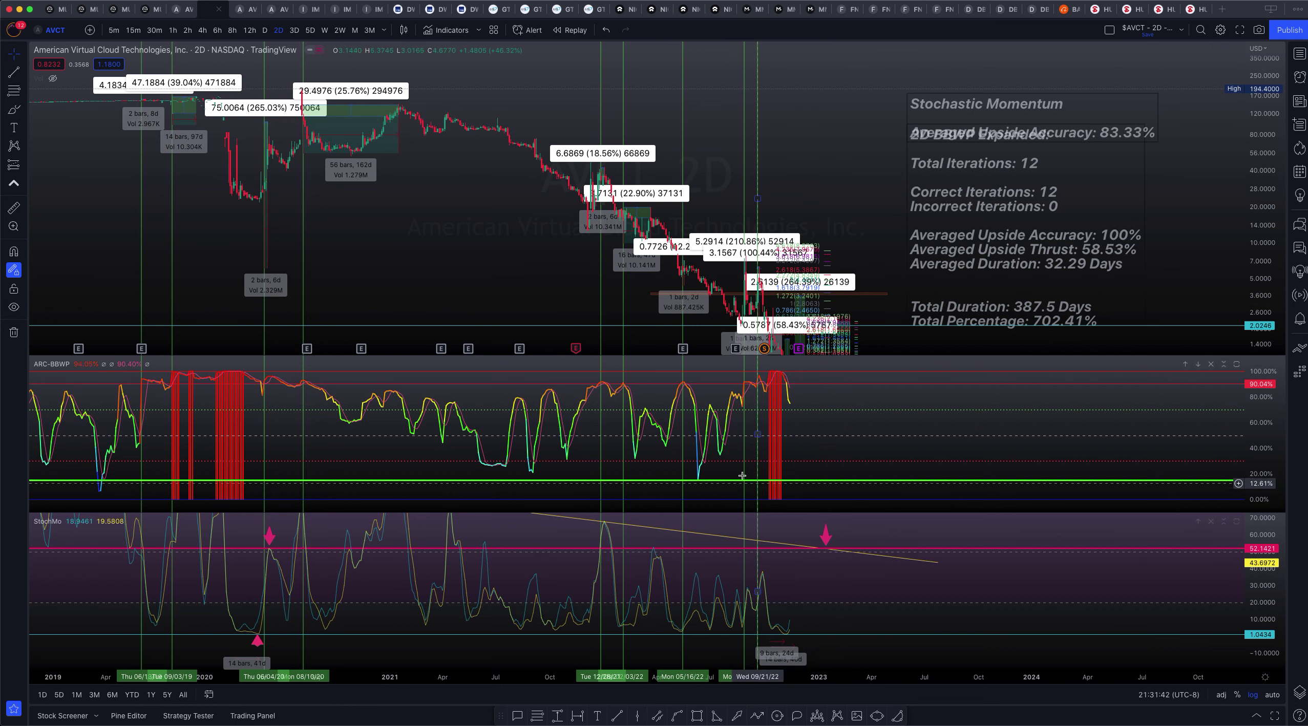
scroll(635, 445, "up", 5)
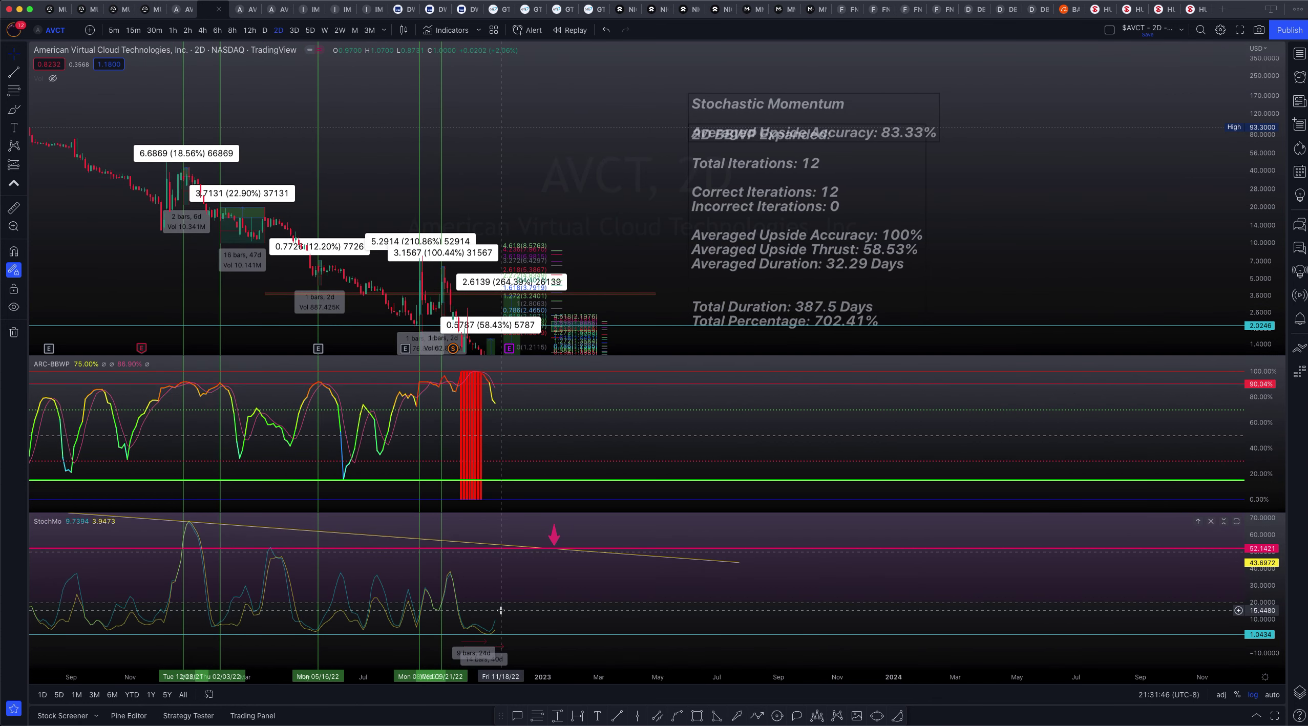
mouse_move(803, 178)
left_mouse_down()
mouse_move(804, 228)
mouse_move(792, 205)
mouse_move(805, 190)
left_mouse_up()
double_click(937, 205)
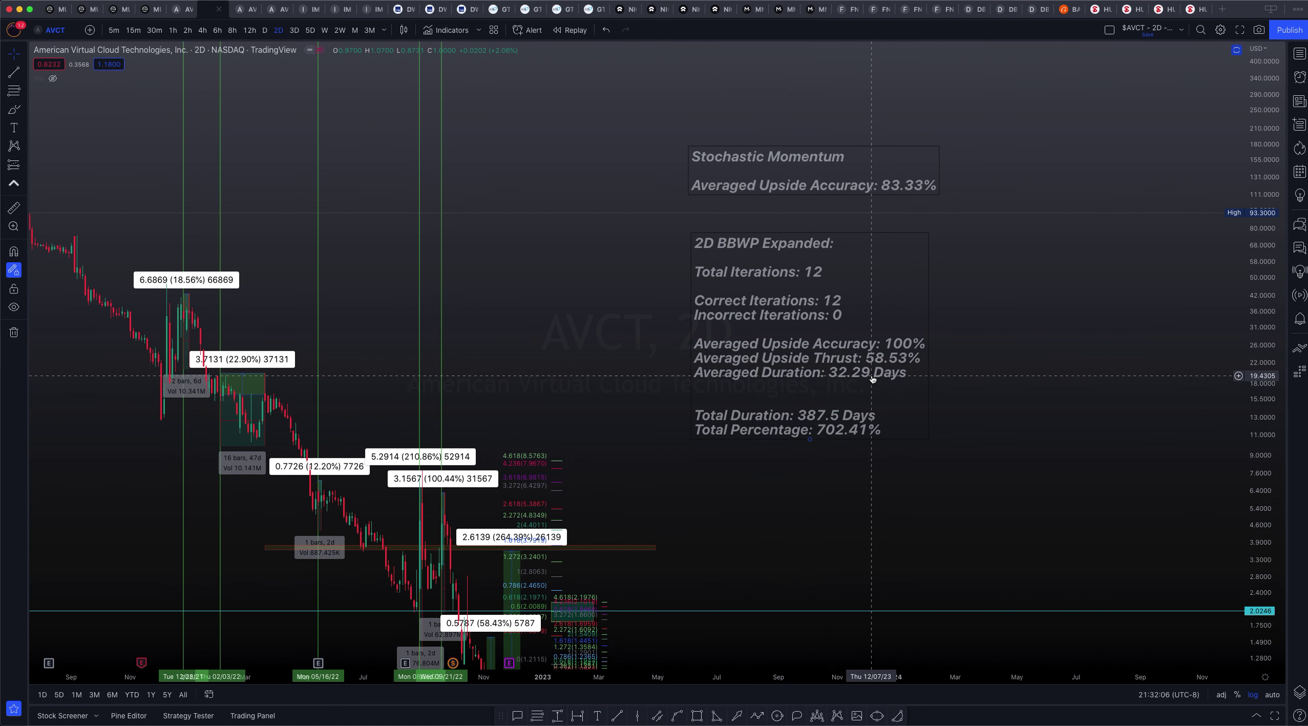
- Zoom in on AVCT's recent 2022 candles and restore the ARC-BBWP and StochMo panes
left_click_drag(1016, 514, 1208, 374)
scroll(585, 524, "right", 15)
scroll(549, 459, "up", 5)
left_click_drag(669, 438, 1180, 423)
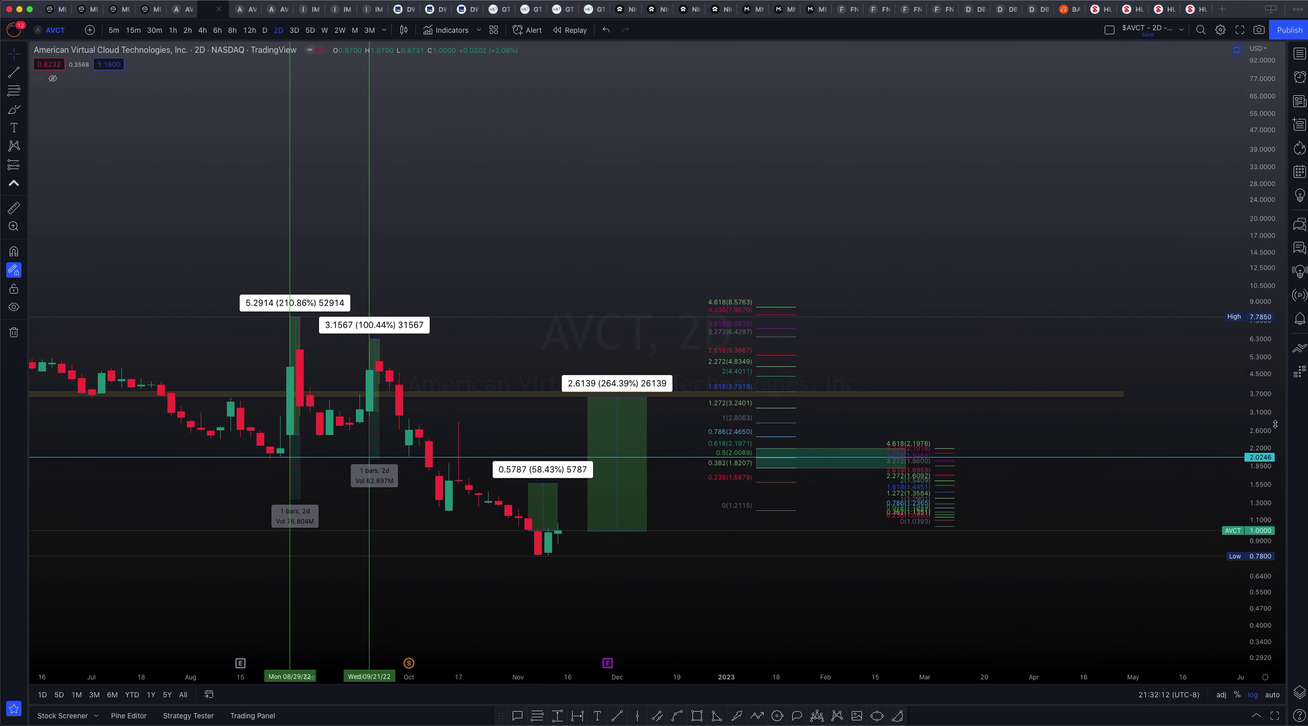
left_click_drag(1260, 423, 1232, 70)
double_click(774, 420)
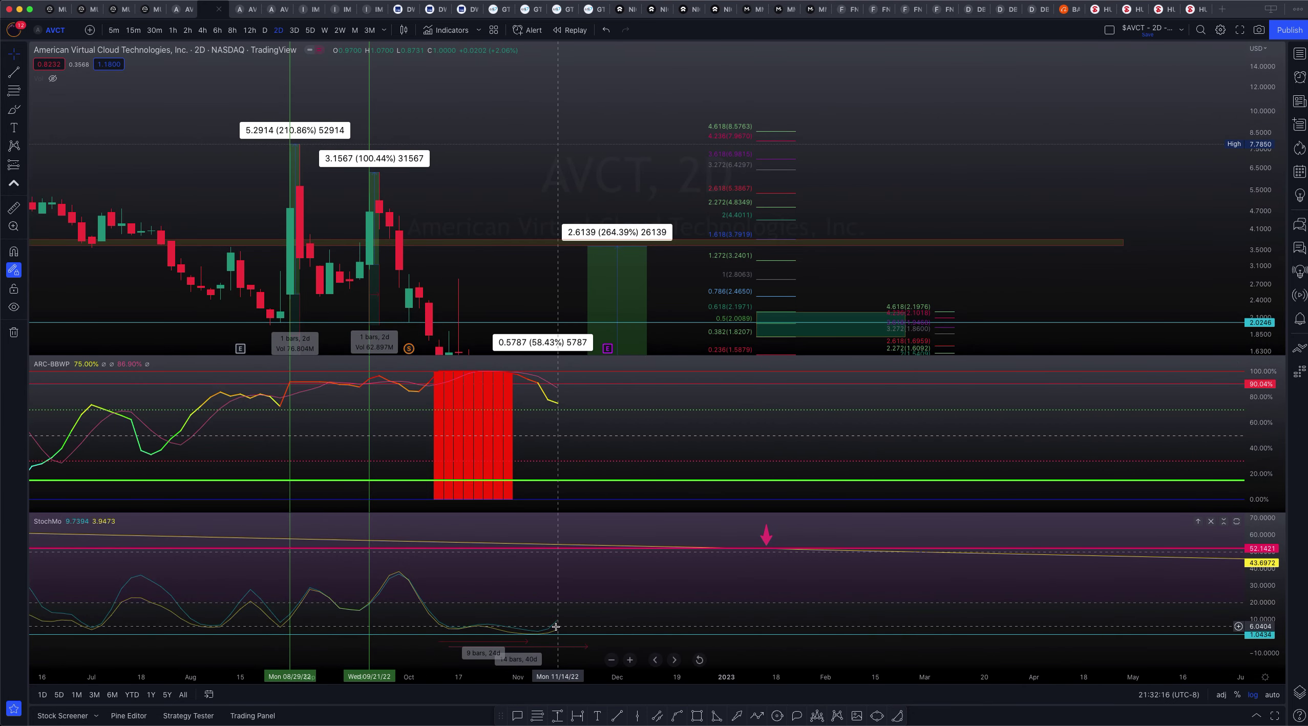
- Frame the latest June–November candles and Fib target levels with a stretched price scale
left_click_drag(1029, 307, 1142, 137)
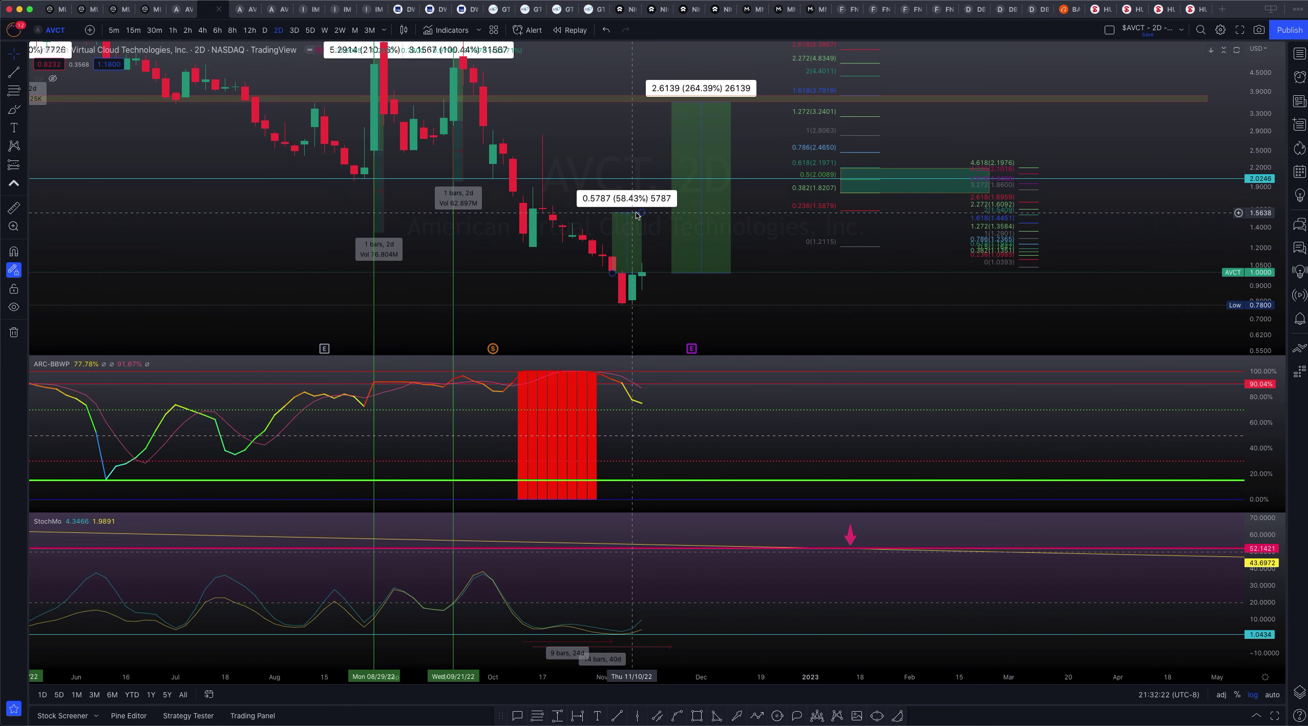
scroll(648, 214, "up", 2)
scroll(658, 213, "up", 1)
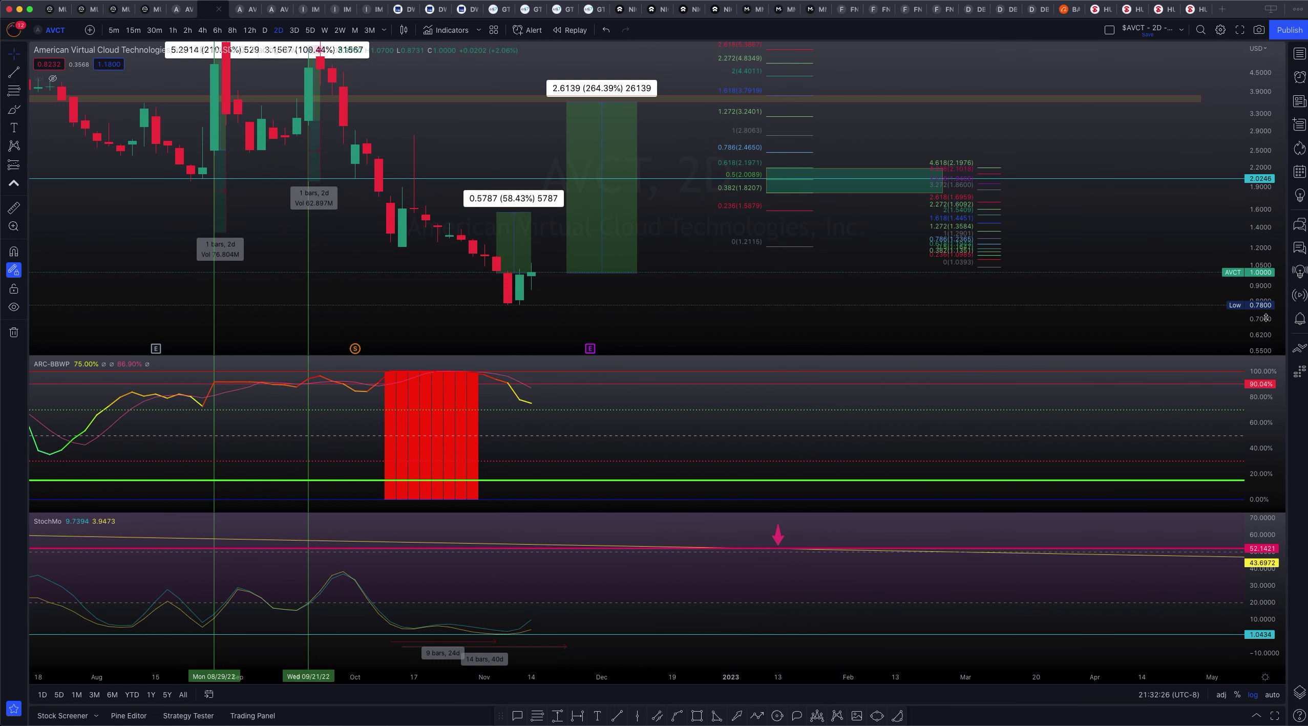
left_click_drag(1263, 322, 1262, 169)
left_click_drag(851, 256, 891, 112)
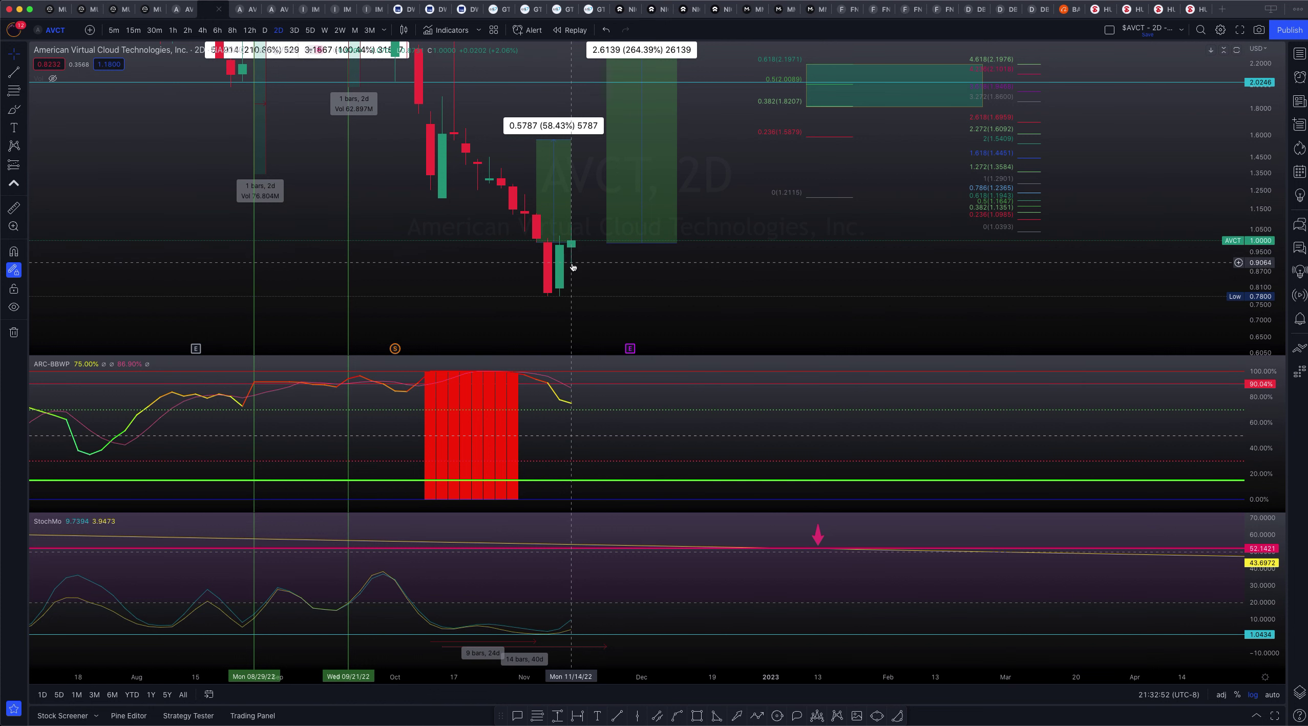
scroll(490, 268, "right", 5)
left_click_drag(502, 272, 681, 311)
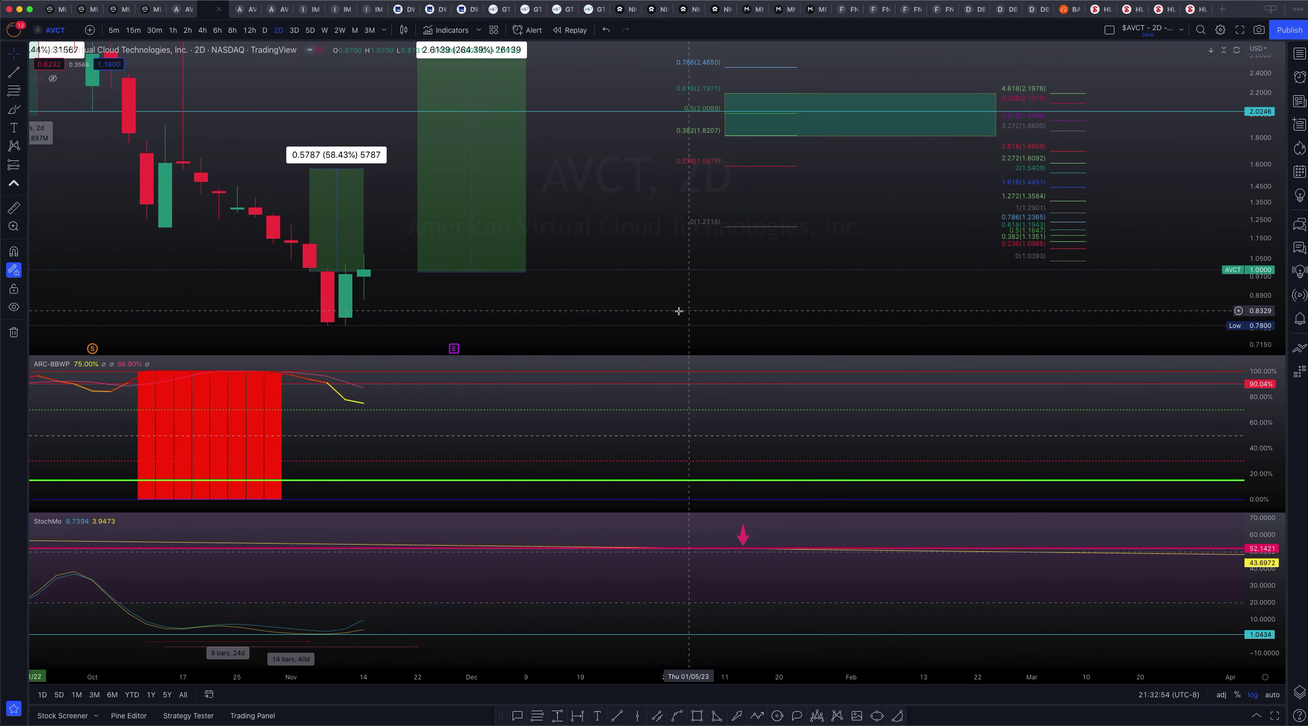
left_click_drag(416, 303, 484, 275)
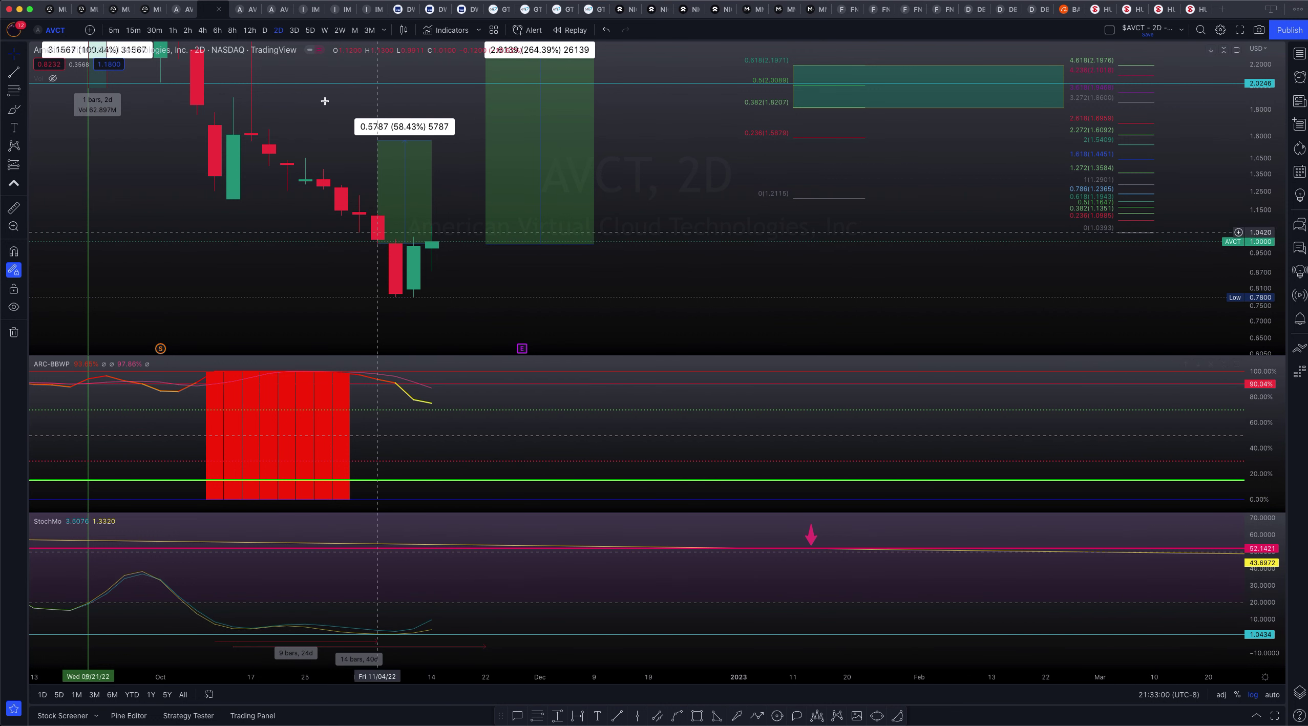
left_click(248, 10)
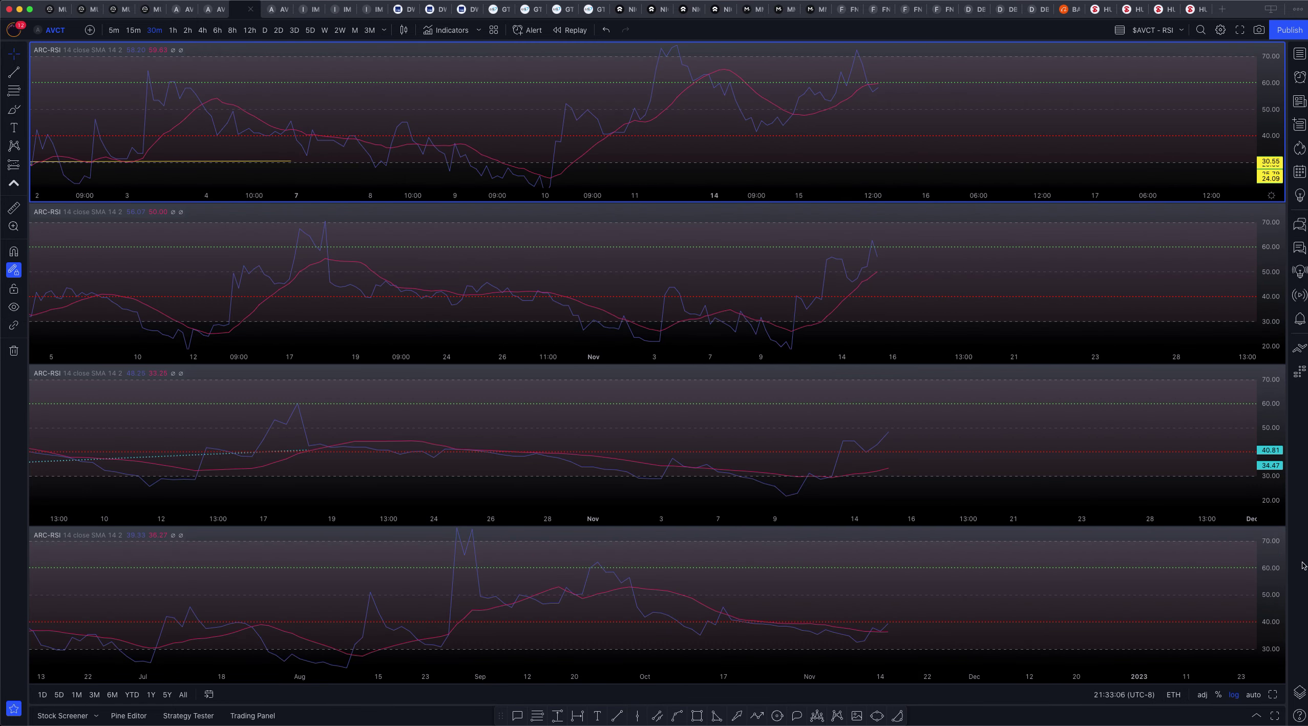
- Narrow the charting window and open ARCA RSI Properties.png beside the four-pane RSI layout
left_click_drag(1307, 469, 1121, 469)
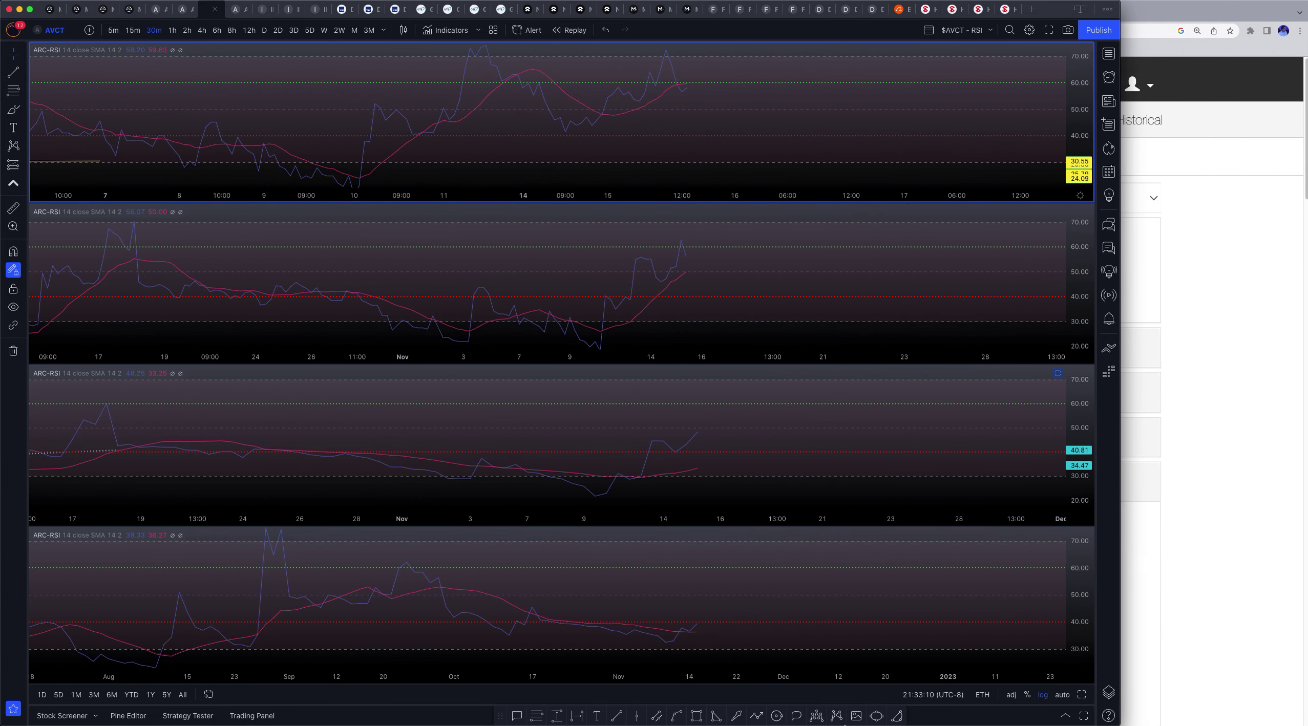
mouse_move(800, 722)
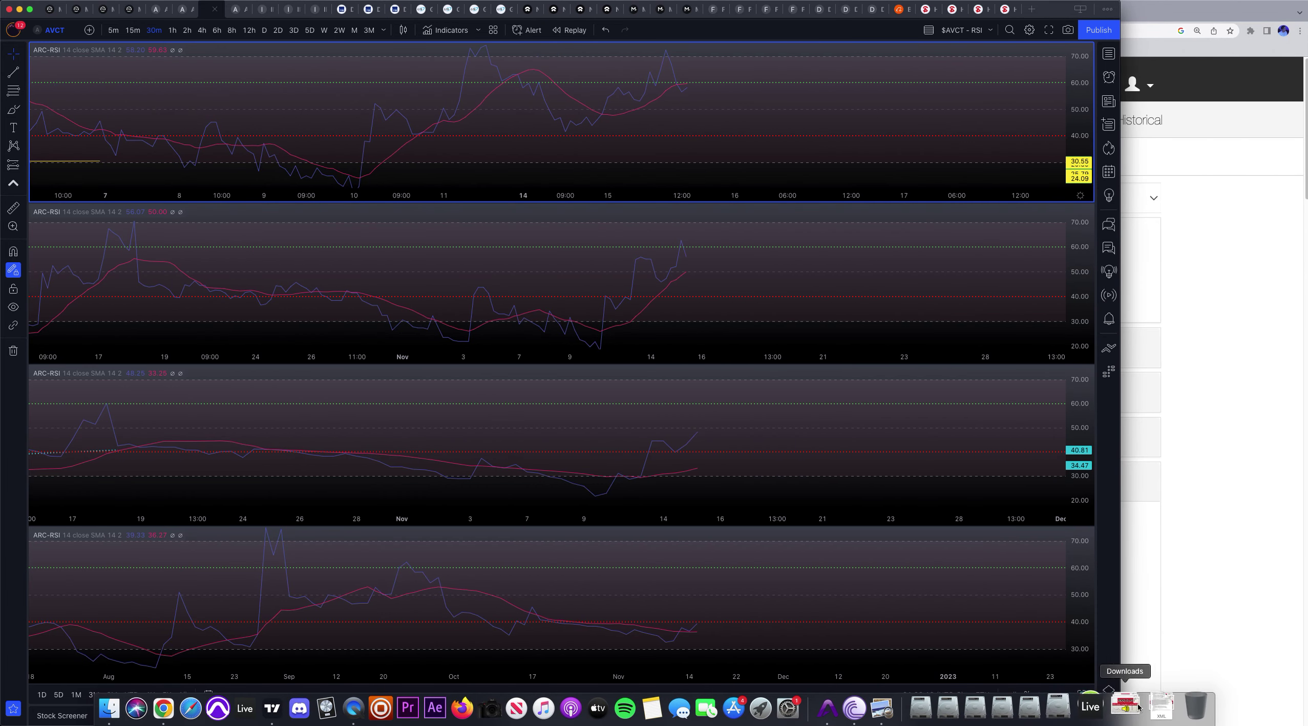
left_click(900, 708)
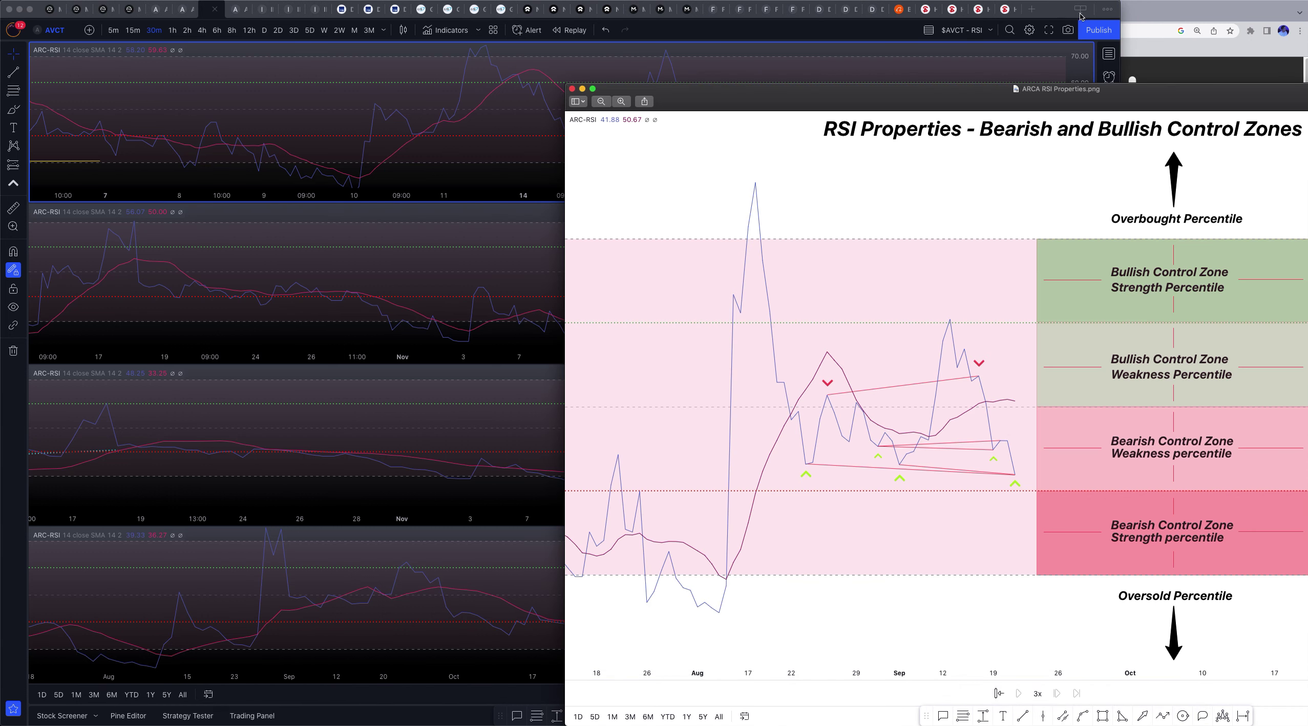
left_click(1056, 13)
- Resize the charting window so the ARC-RSI charts sit beside the reference image
left_click_drag(1120, 112, 606, 95)
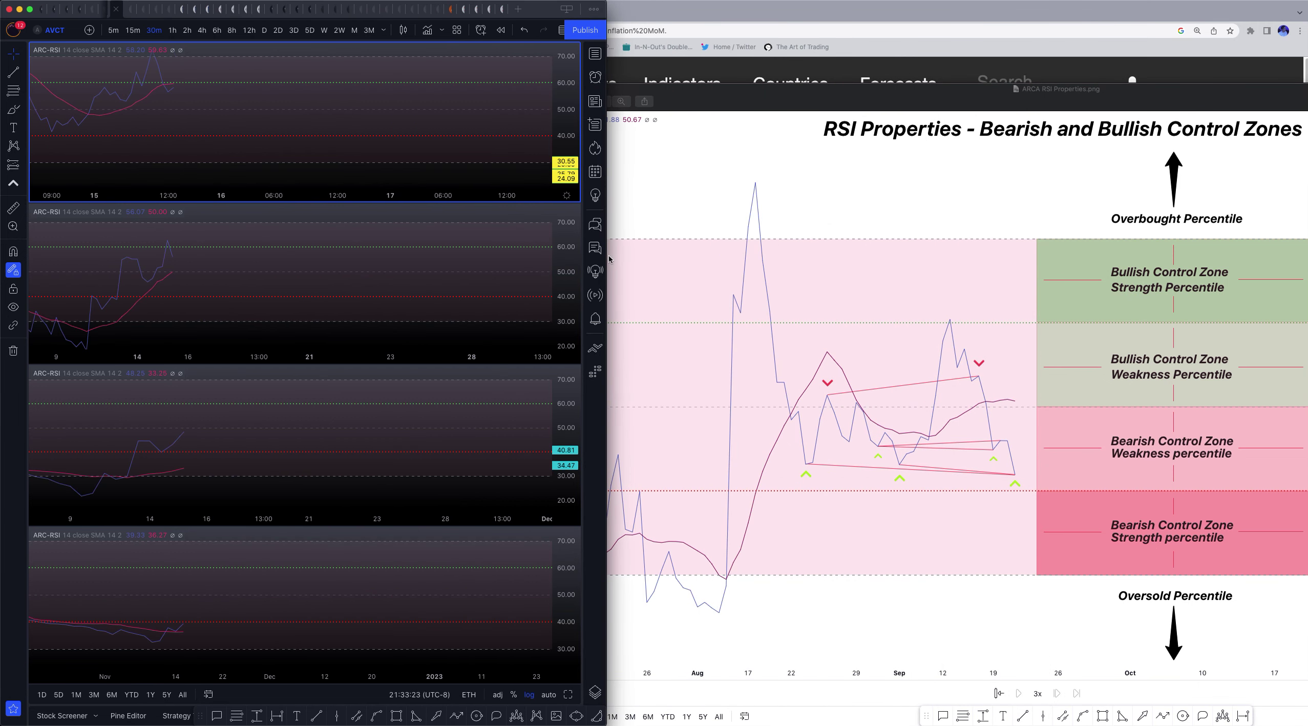
left_click_drag(607, 258, 839, 259)
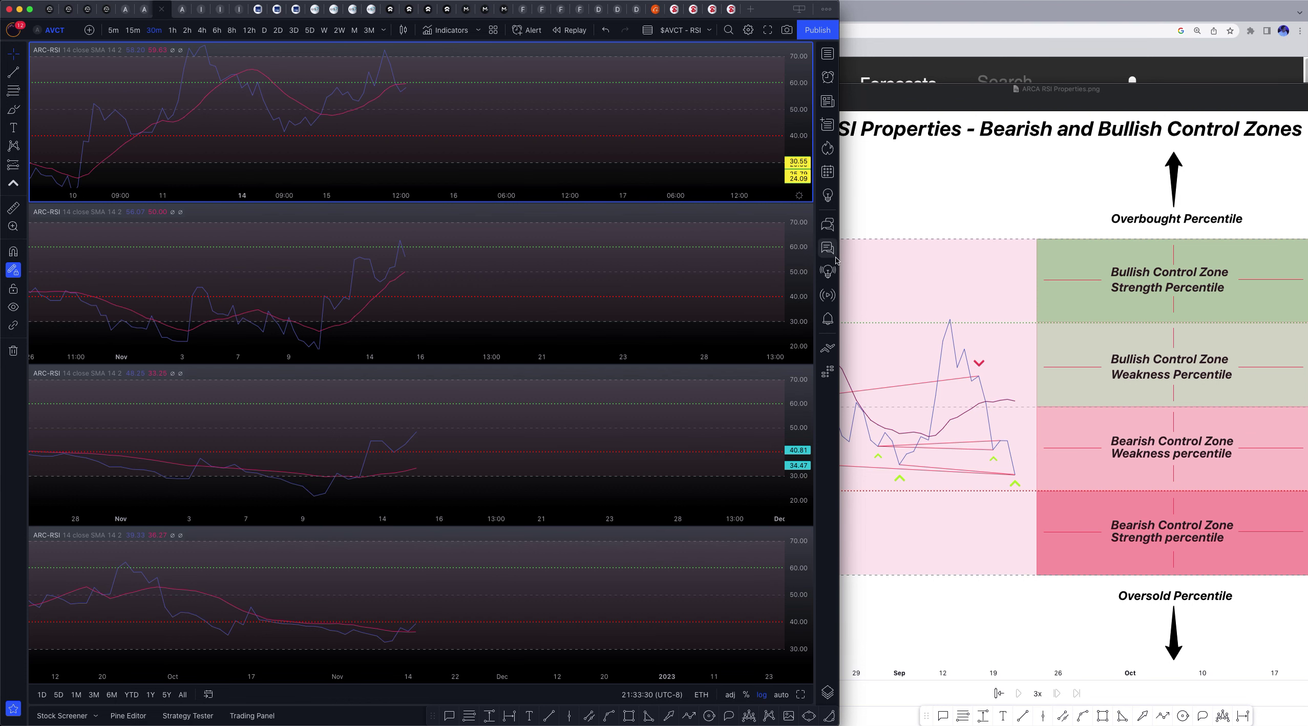
left_click_drag(839, 261, 1026, 289)
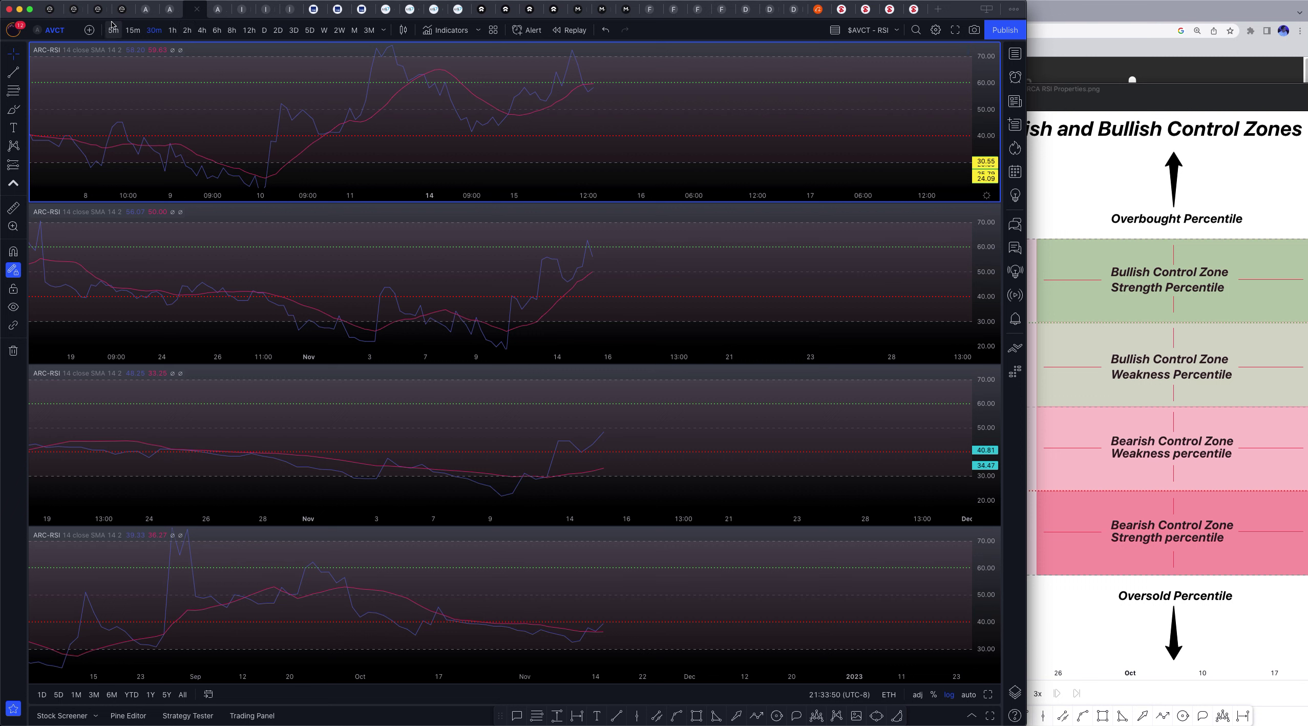
- Try 15-minute bars on the top RSI chart, return it to 30-minute, and select the 2-hour chart
left_click(133, 29)
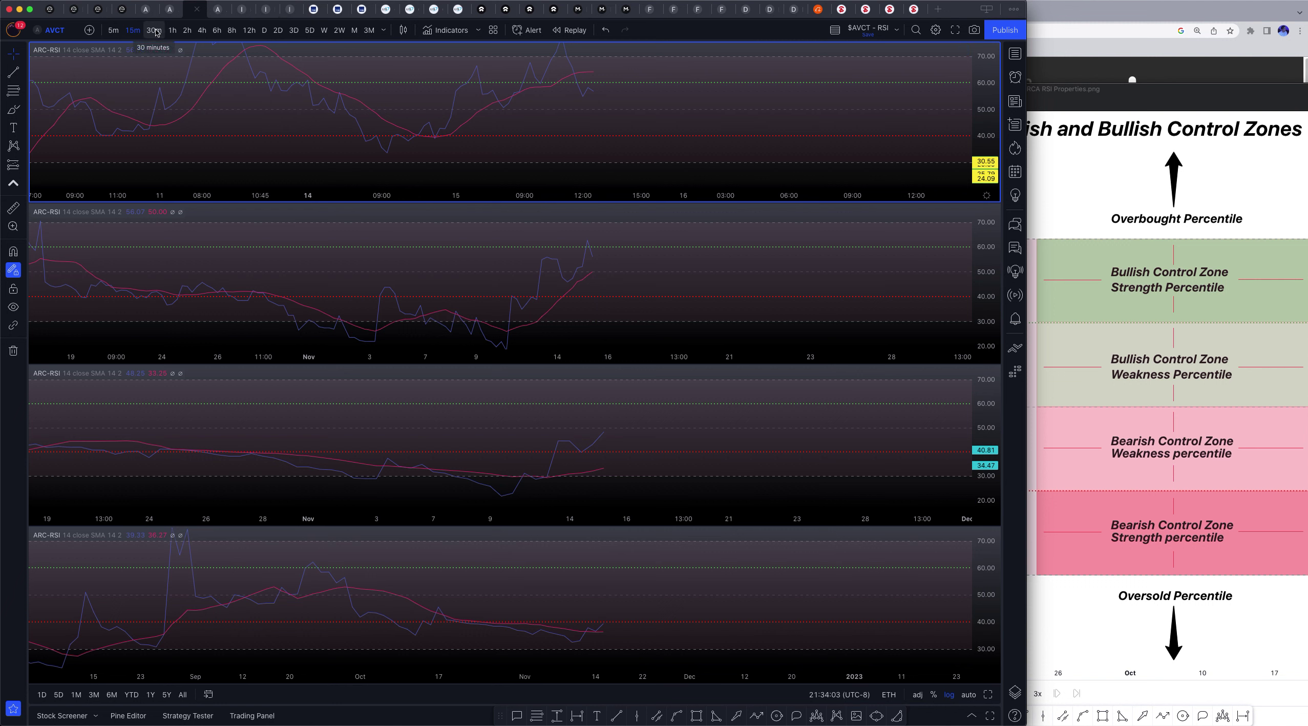
left_click(154, 31)
left_click(721, 299)
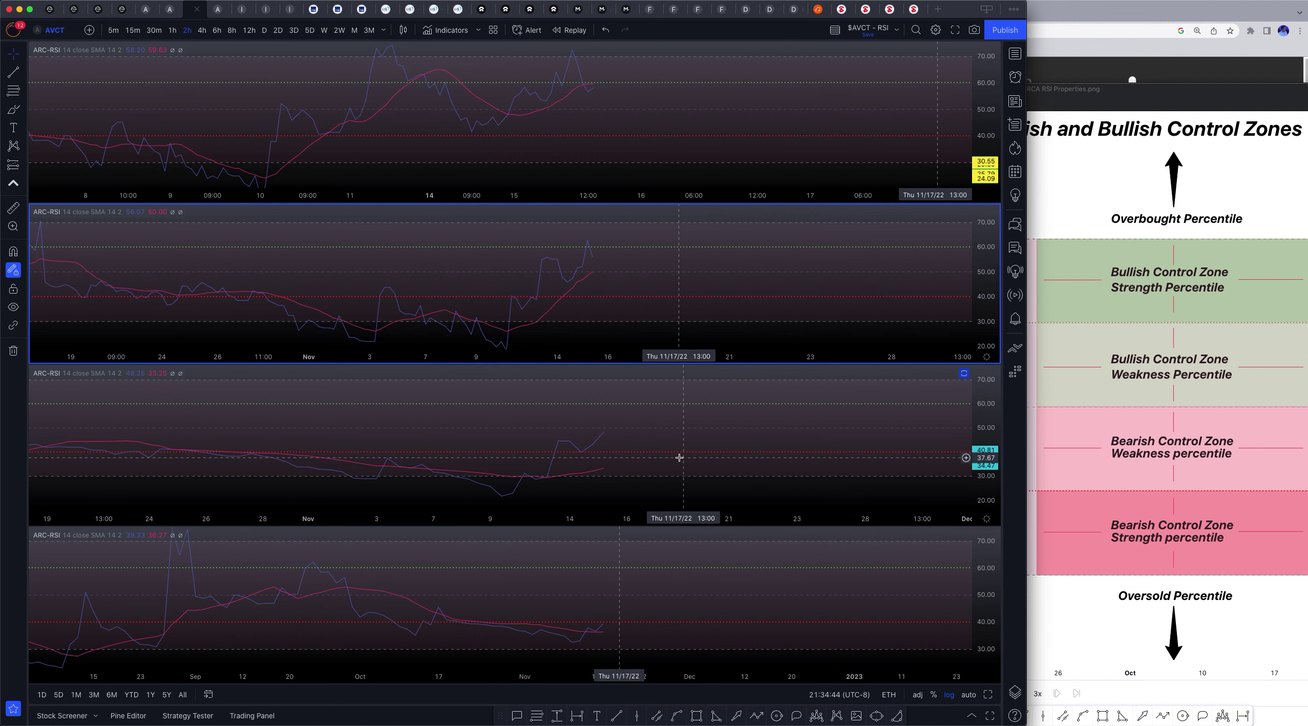
left_click(660, 443)
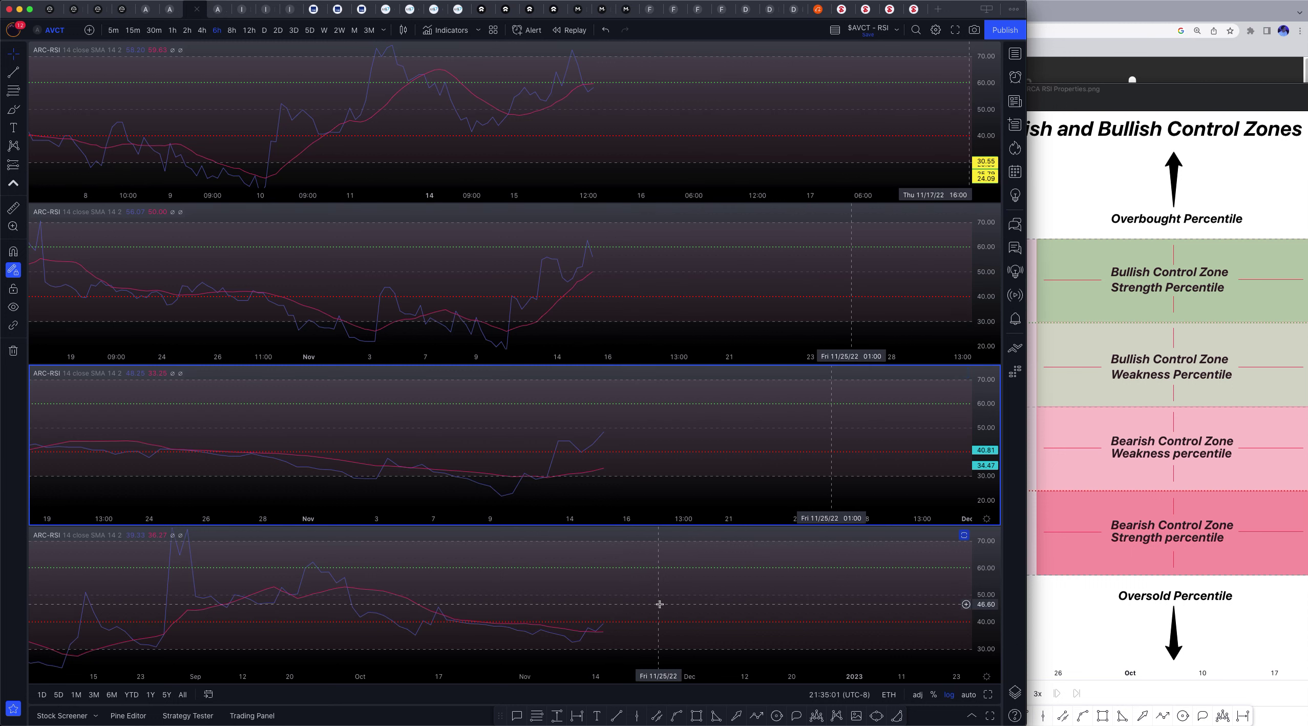
left_click(659, 604)
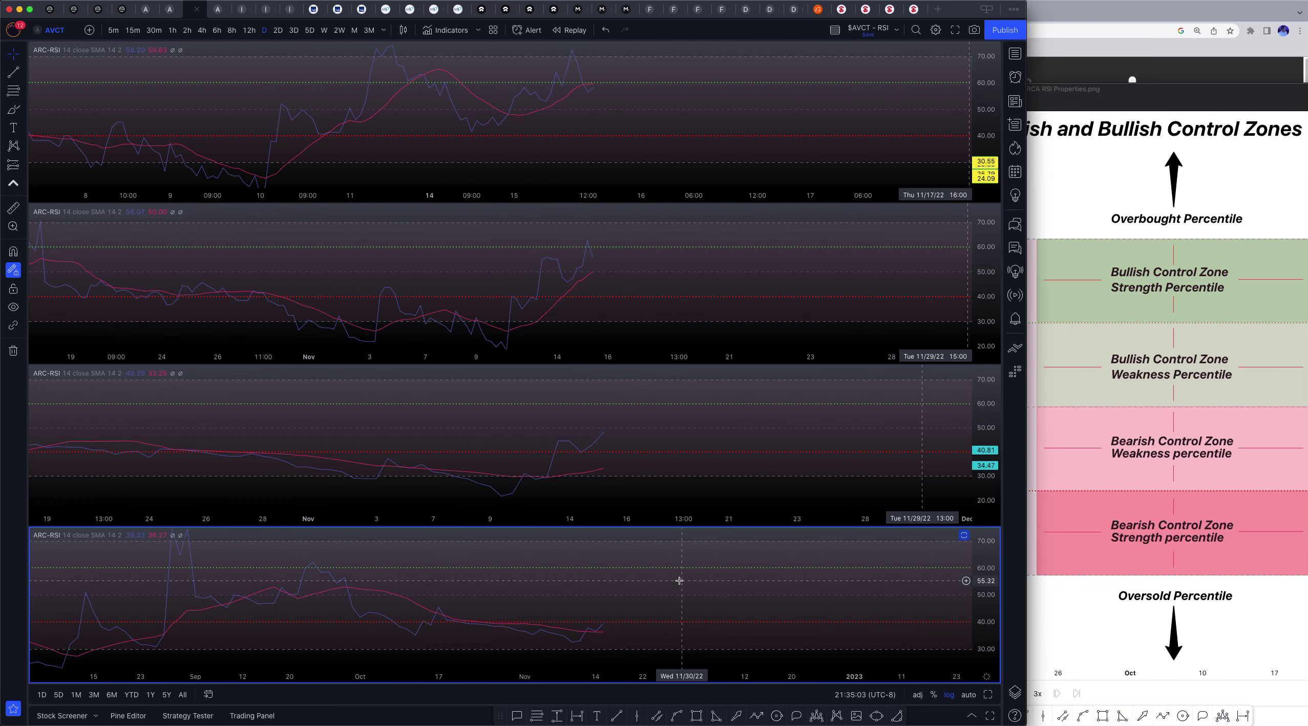